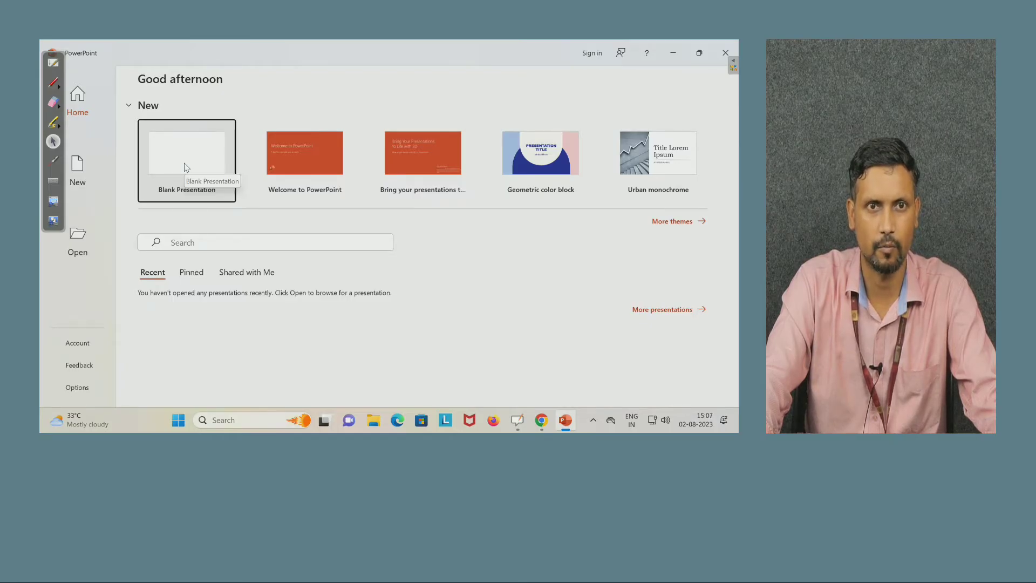
Create a new Blank Presentation from the PowerPoint start screen
left_click(184, 167)
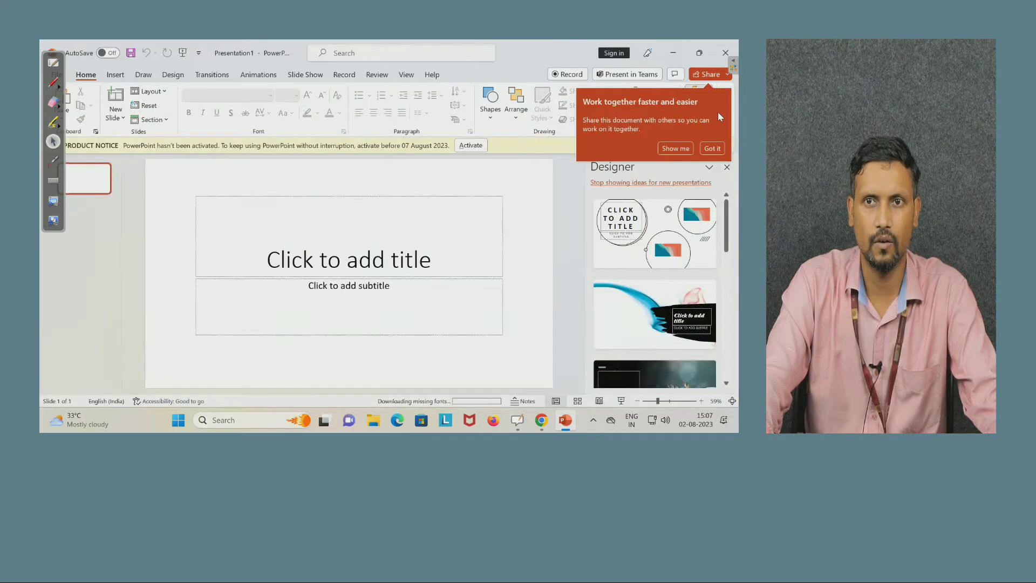
Dismiss the Share tip and the Product Notice bar to clear the title slide
left_click(711, 149)
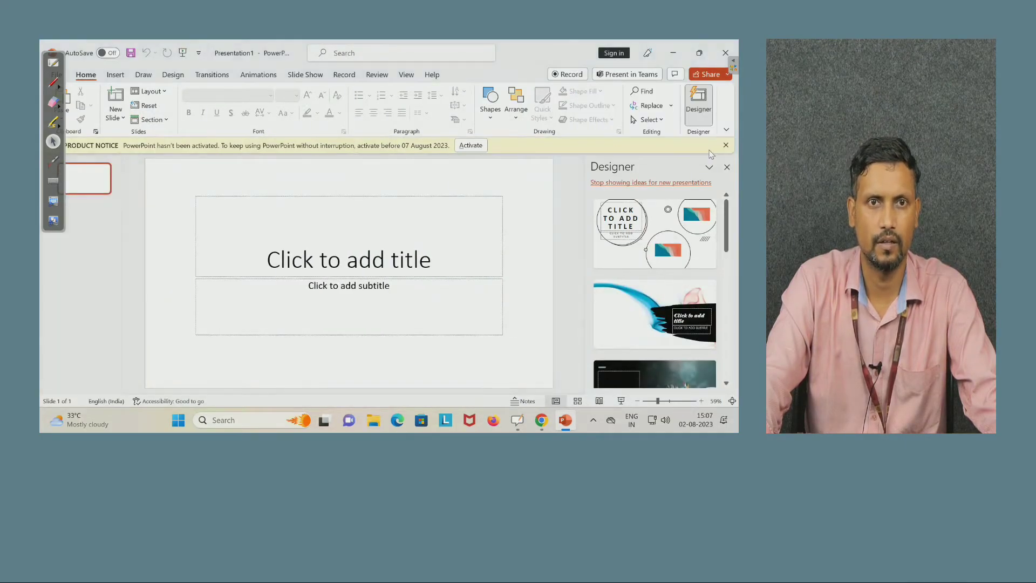
left_click(725, 146)
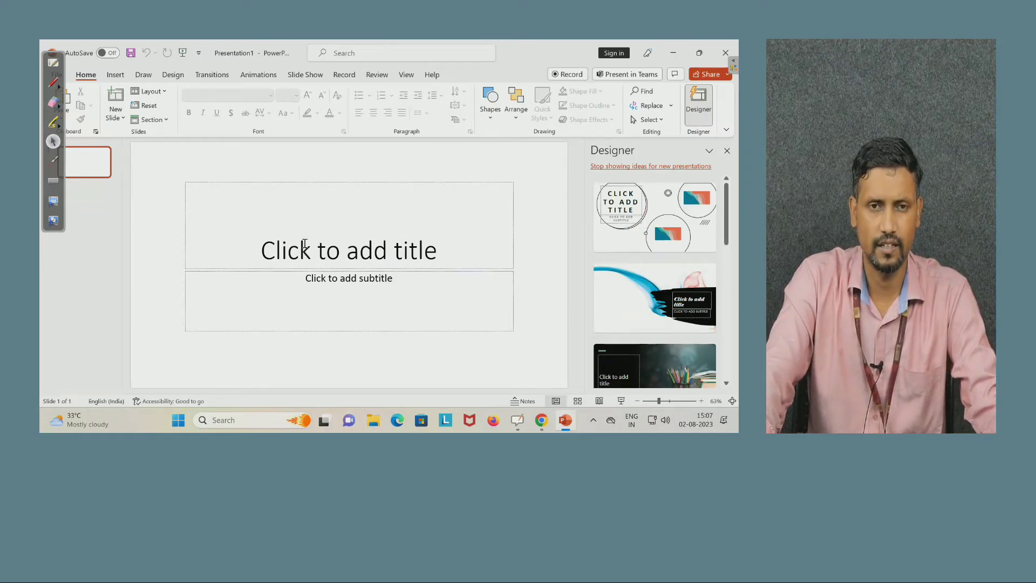
left_click(455, 253)
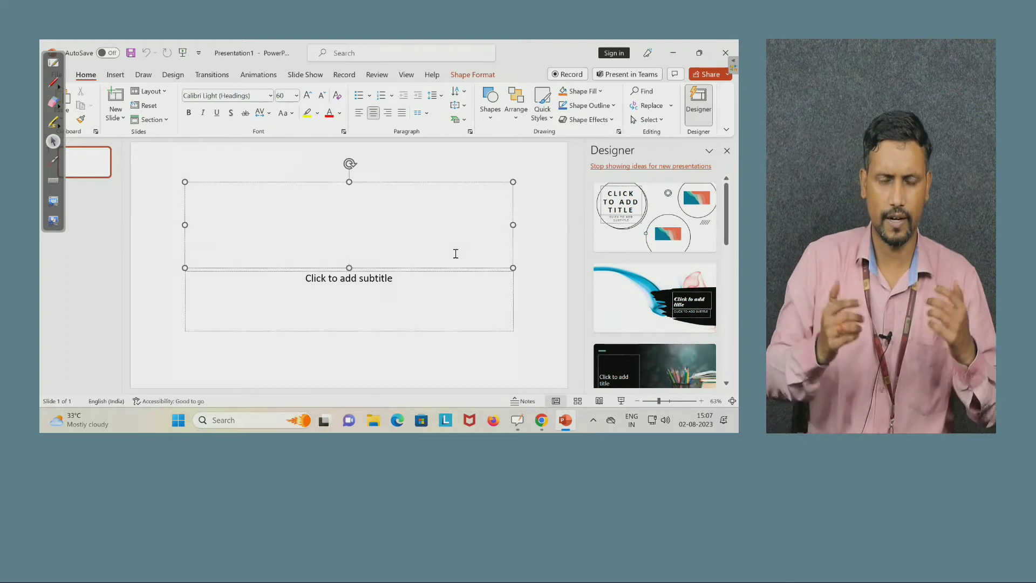
Enter the title 'DESIGN TOOL WORKSHOP' and the subtitle 'SESSION 2'
type("DES")
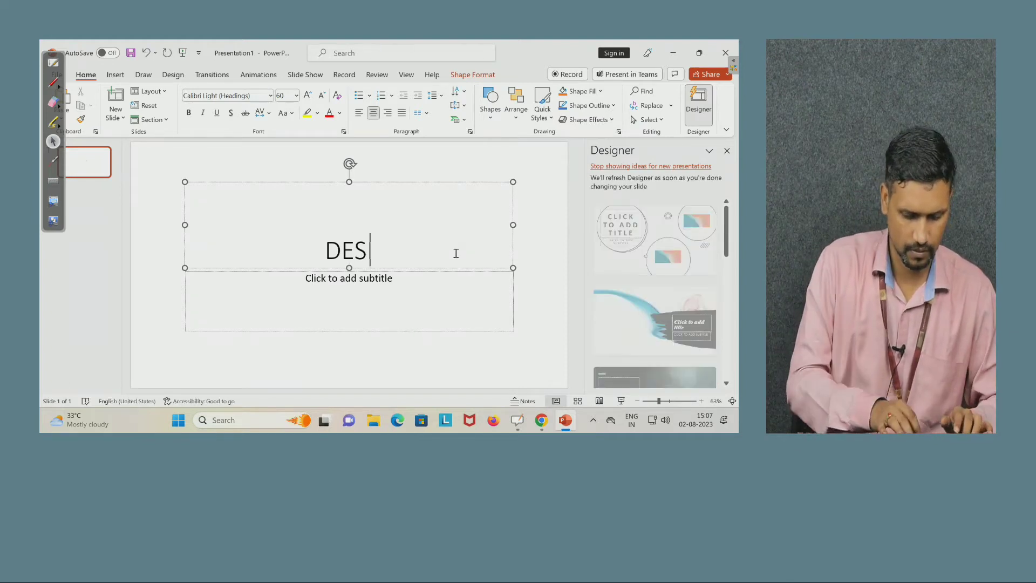
type("IGN TOO")
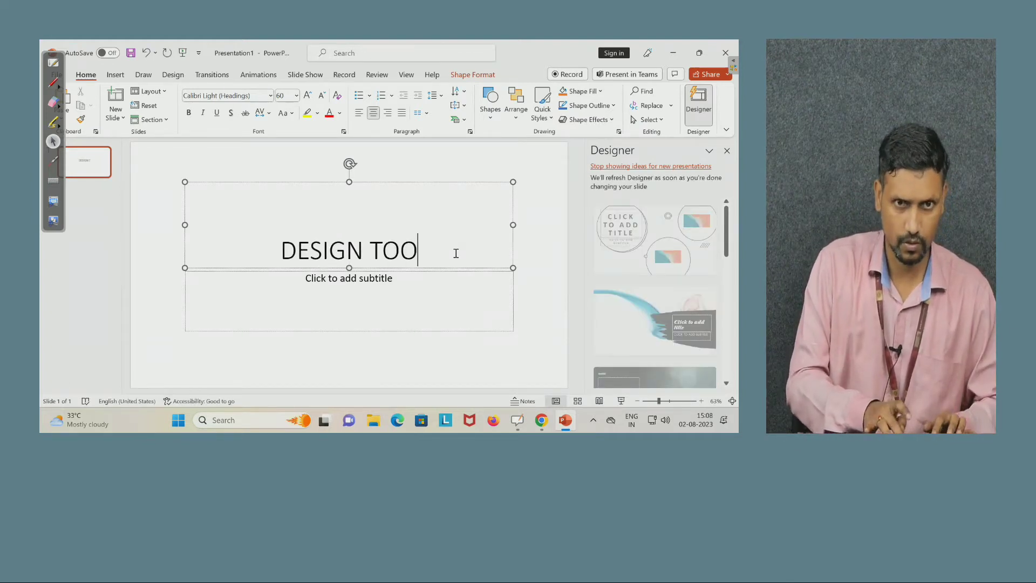
type("L WORKSHOP")
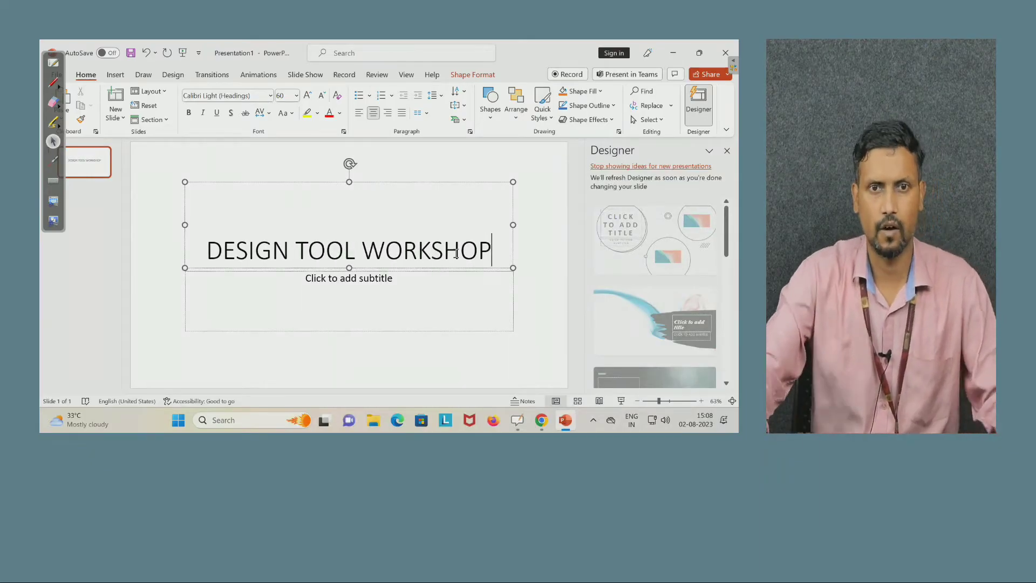
left_click(414, 280)
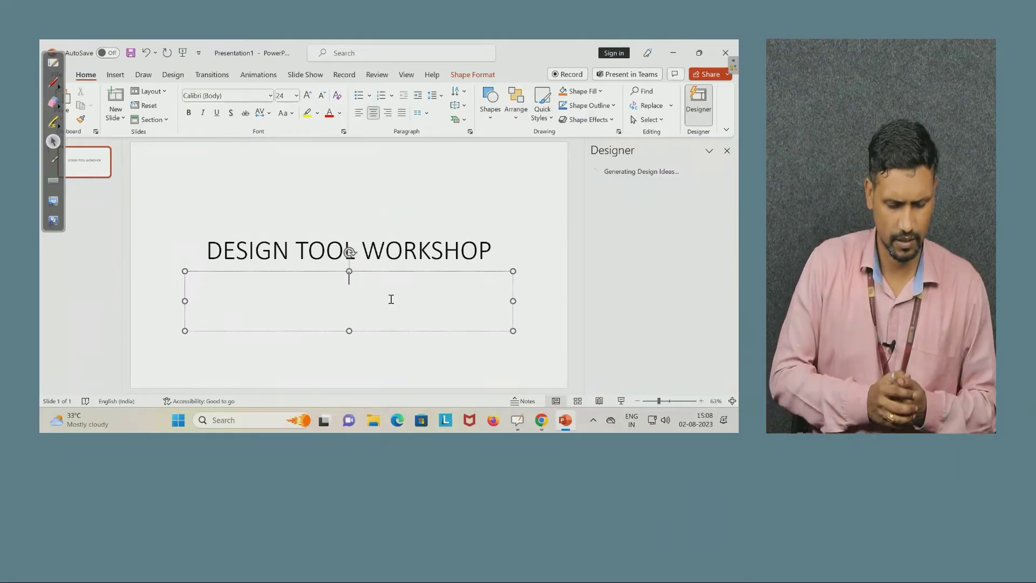
type("SESSION 2")
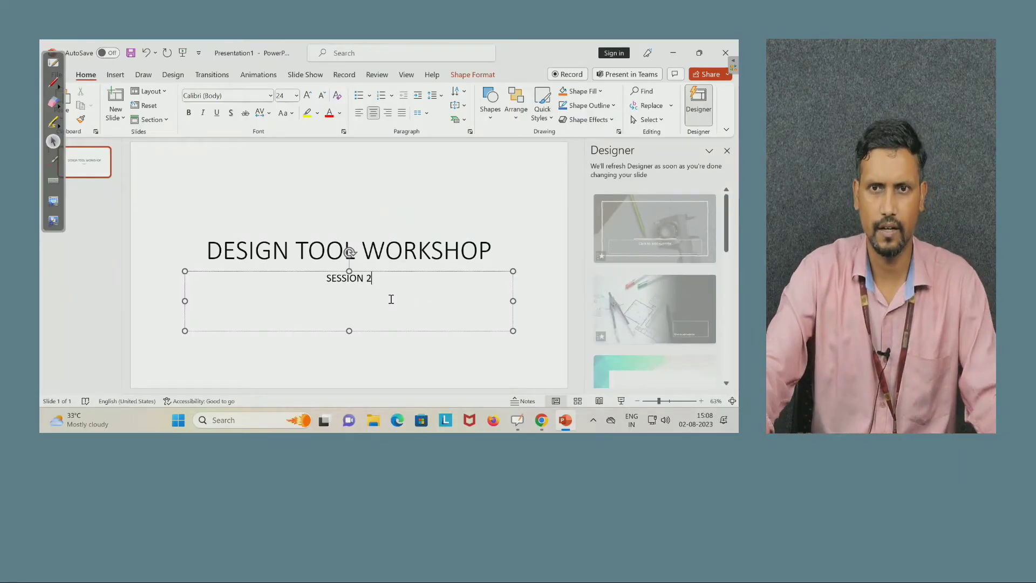
Select the entire DESIGN TOOL WORKSHOP title text
left_click(509, 191)
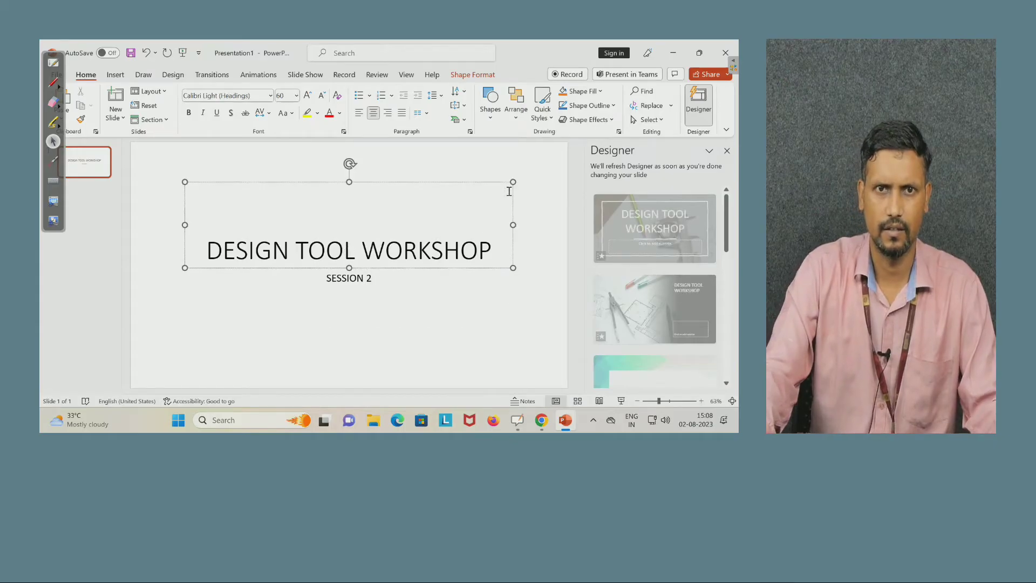
left_click(489, 249)
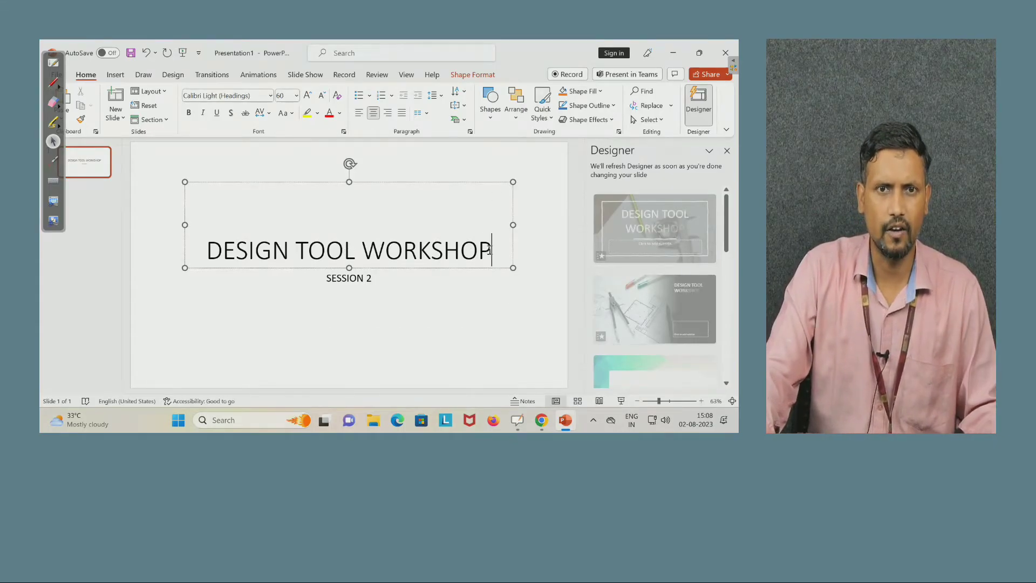
left_click_drag(489, 249, 206, 249)
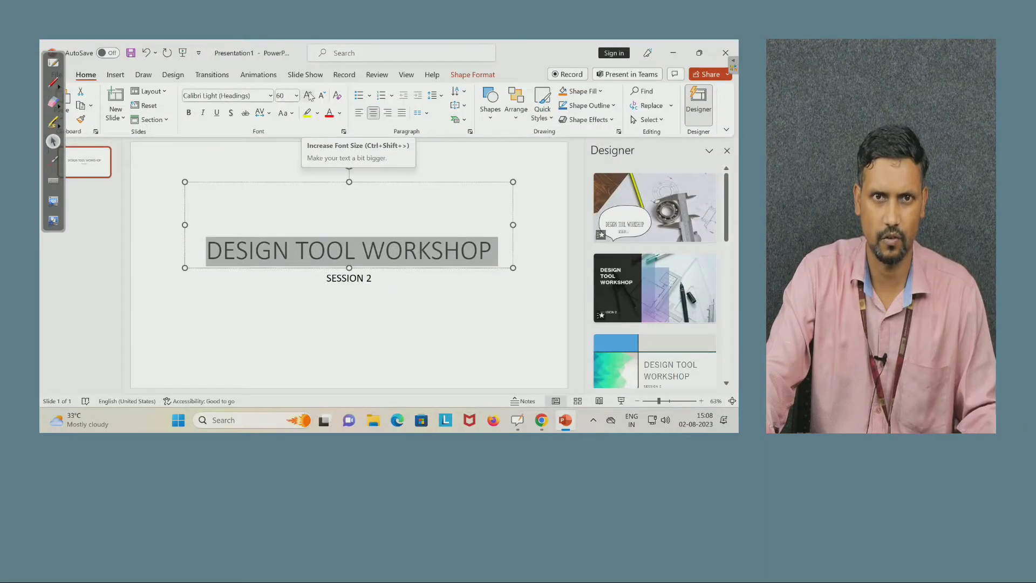
Grow the title to 72 pt and widen its box so DESIGN TOOL WORKSHOP fits one line
left_click(310, 96)
left_click(310, 96)
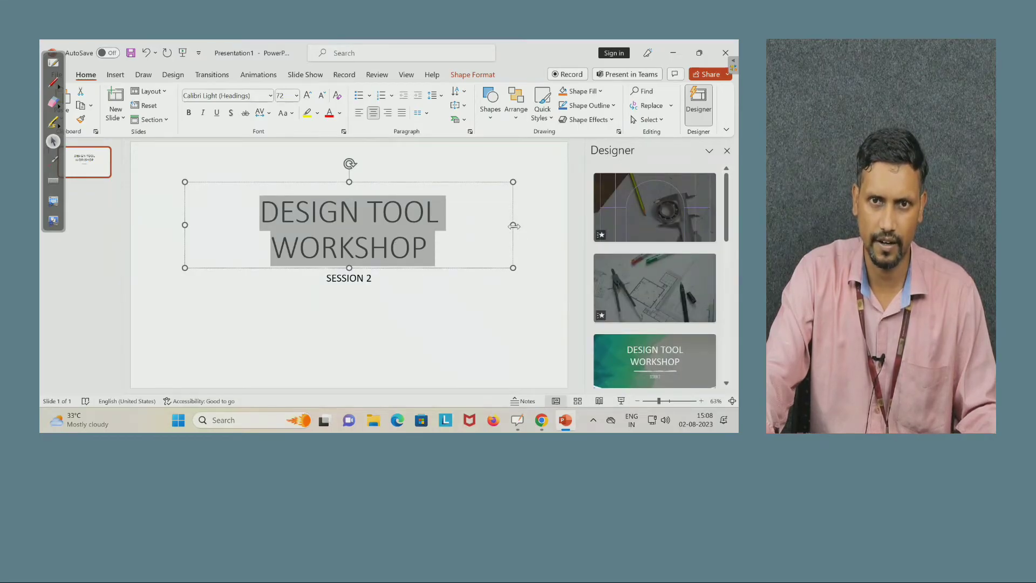
left_click_drag(512, 225, 554, 223)
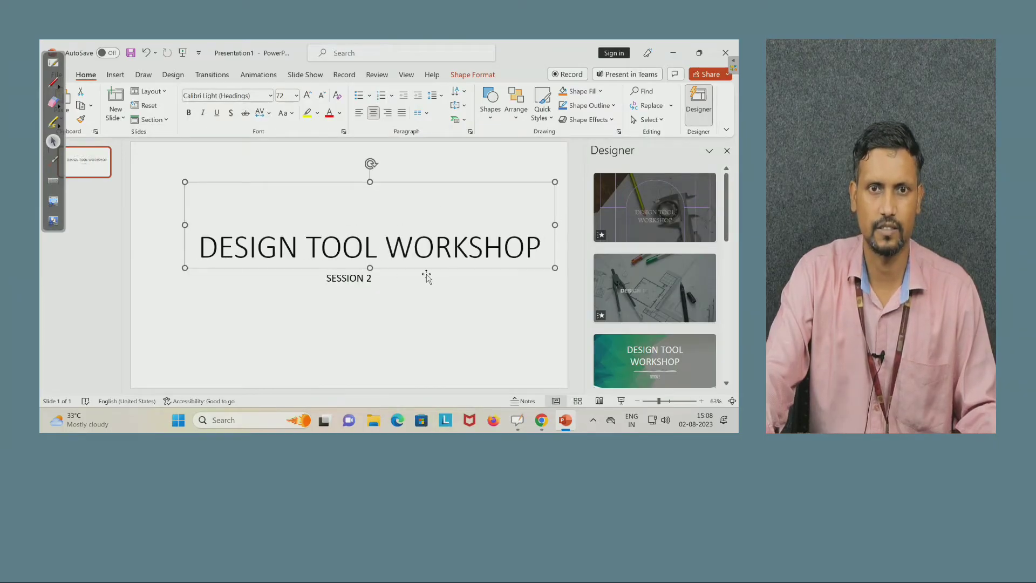
left_click(371, 262)
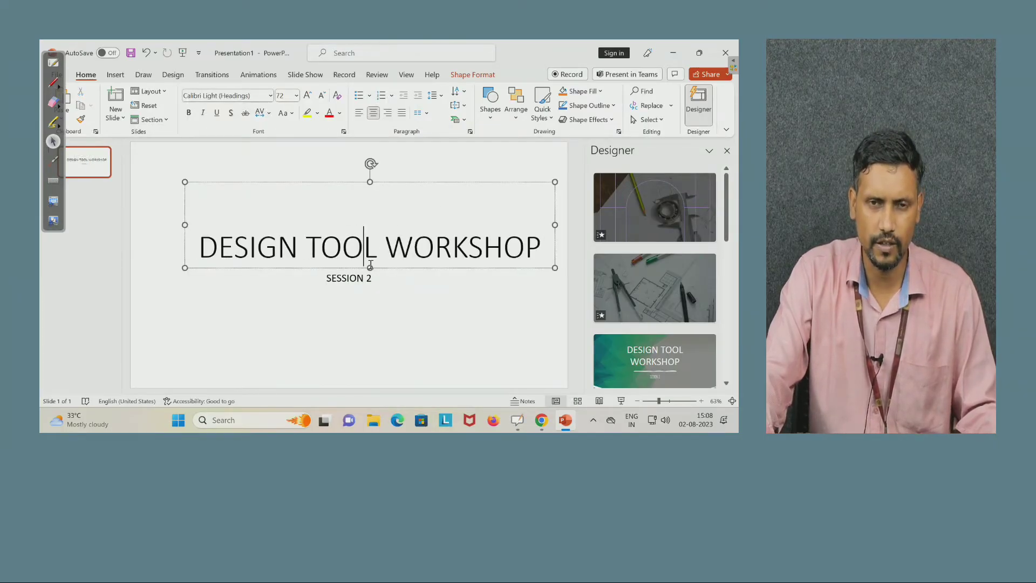
left_click_drag(364, 263, 377, 236)
left_click(429, 283)
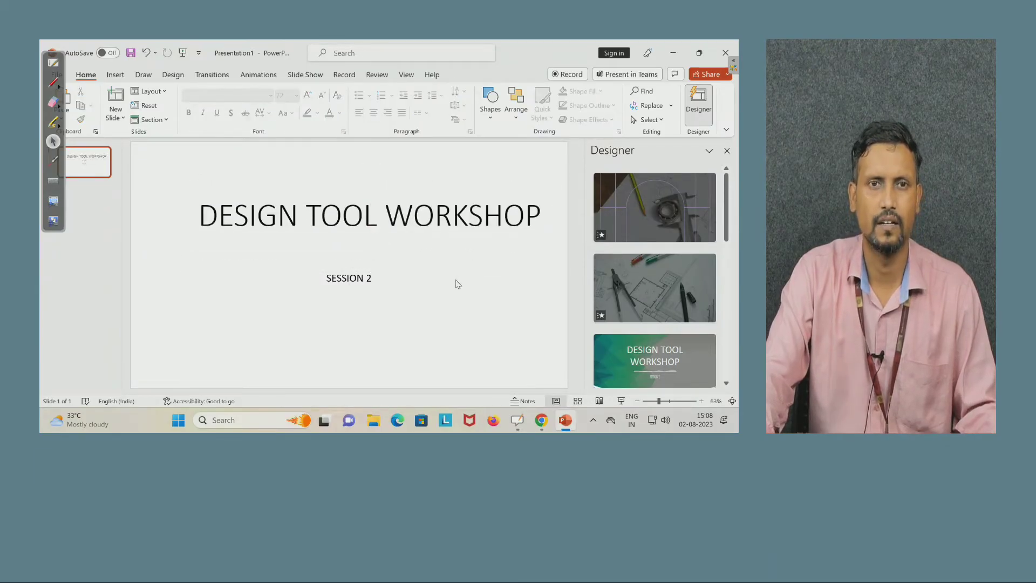
left_click(377, 280)
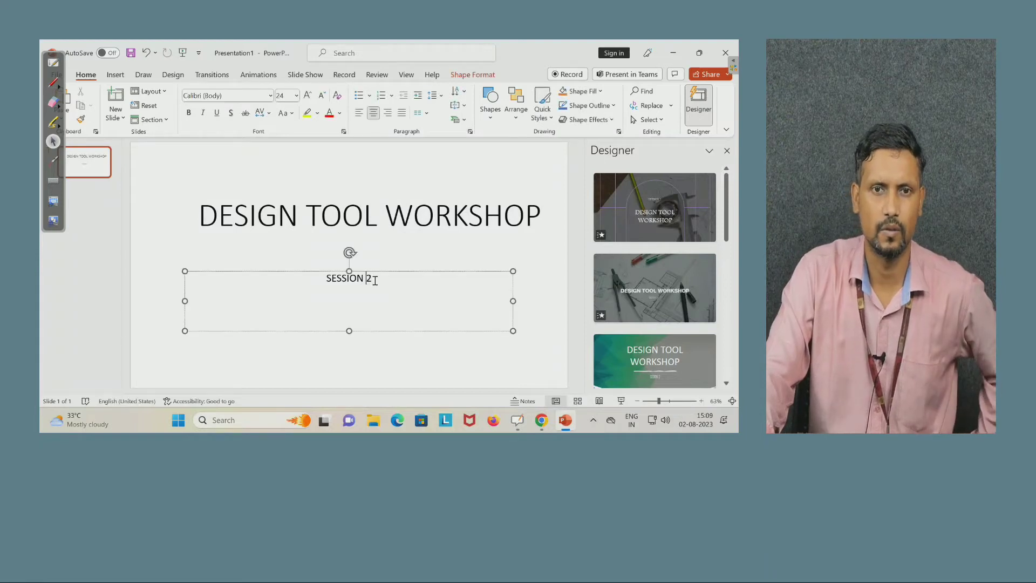
Format SESSION 2 as bold, italic, underlined and blue
left_click_drag(378, 279, 340, 283)
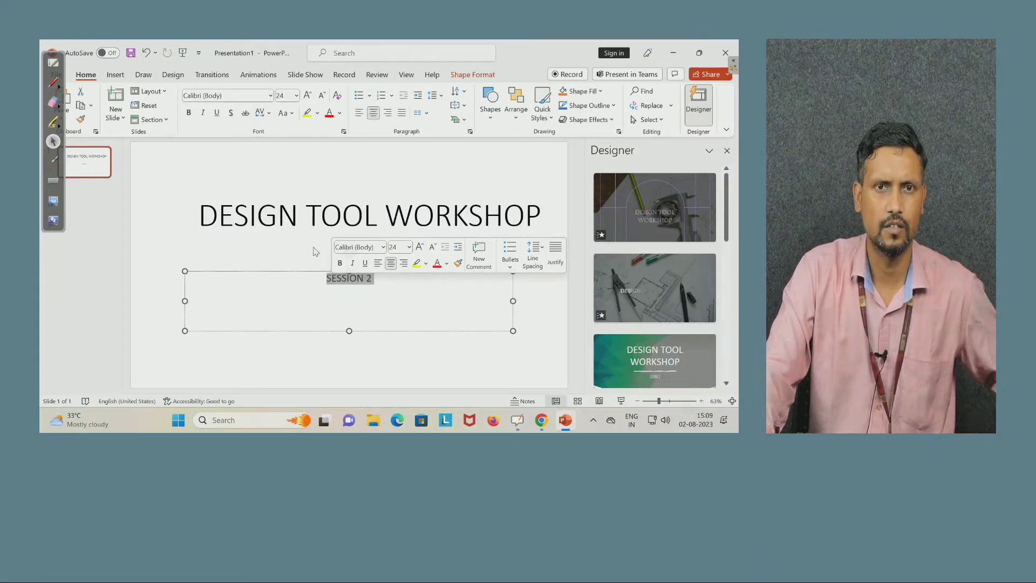
left_click(189, 113)
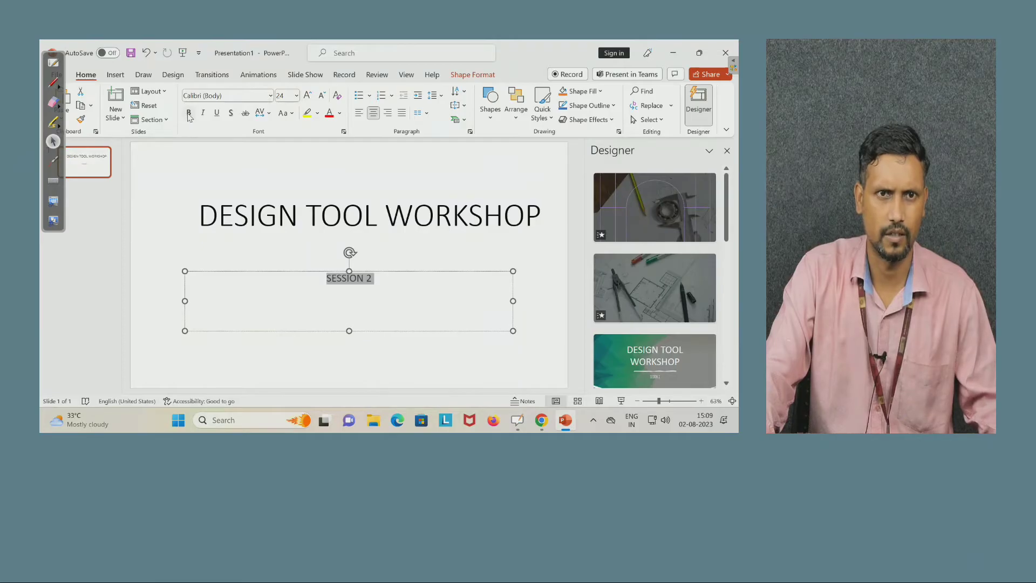
left_click(203, 113)
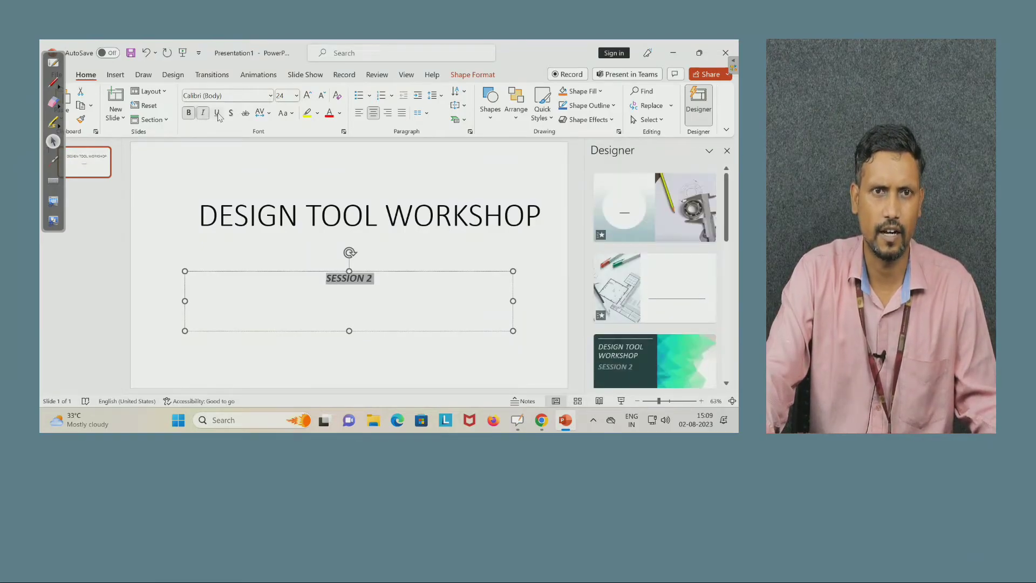
left_click(218, 115)
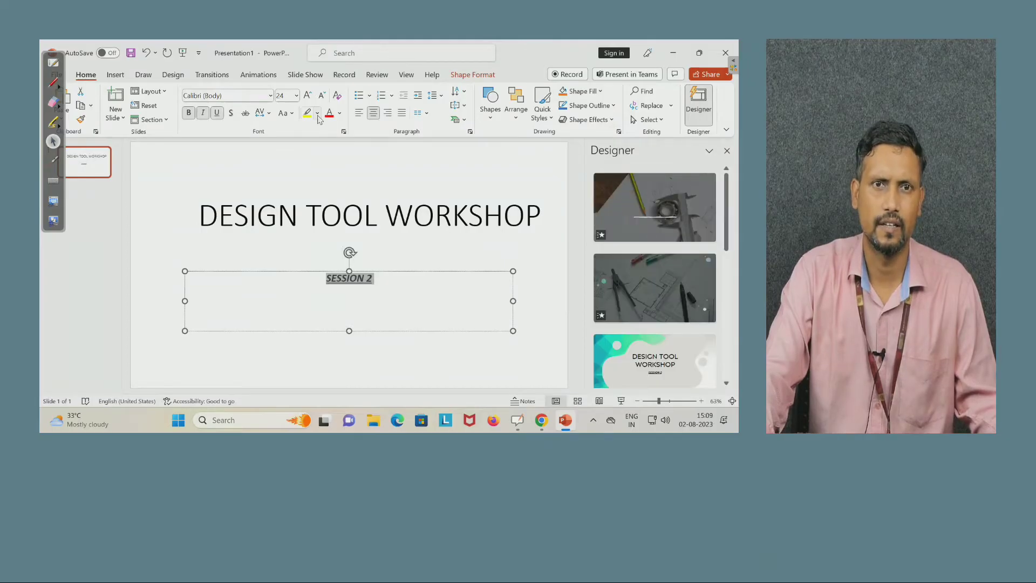
left_click(340, 114)
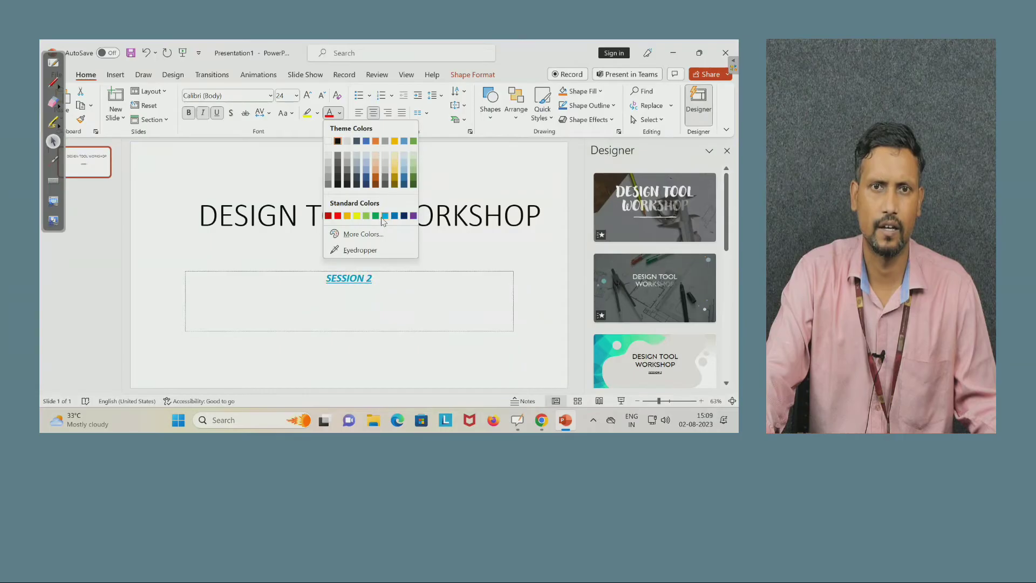
left_click(384, 216)
left_click(467, 254)
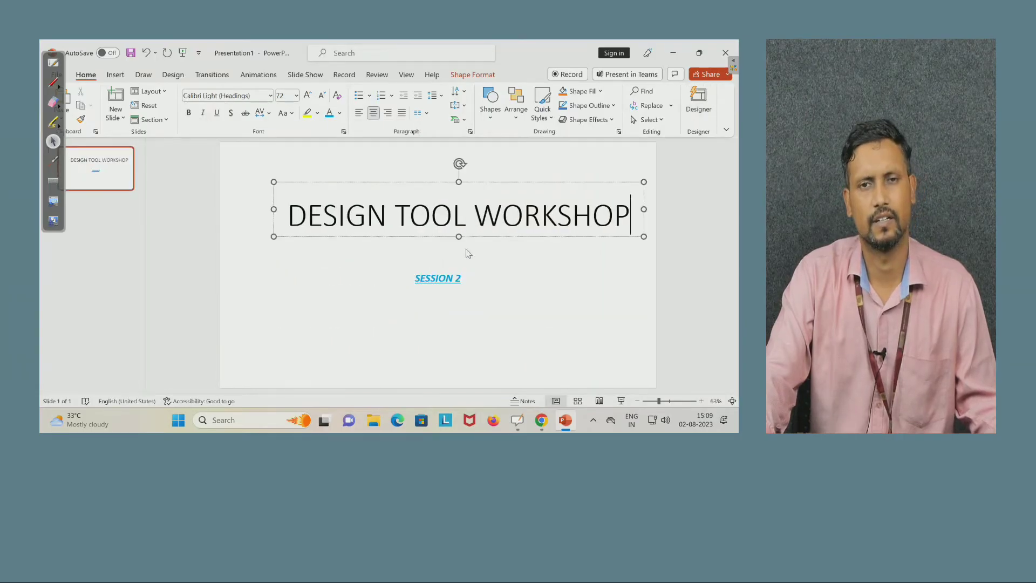
left_click(569, 301)
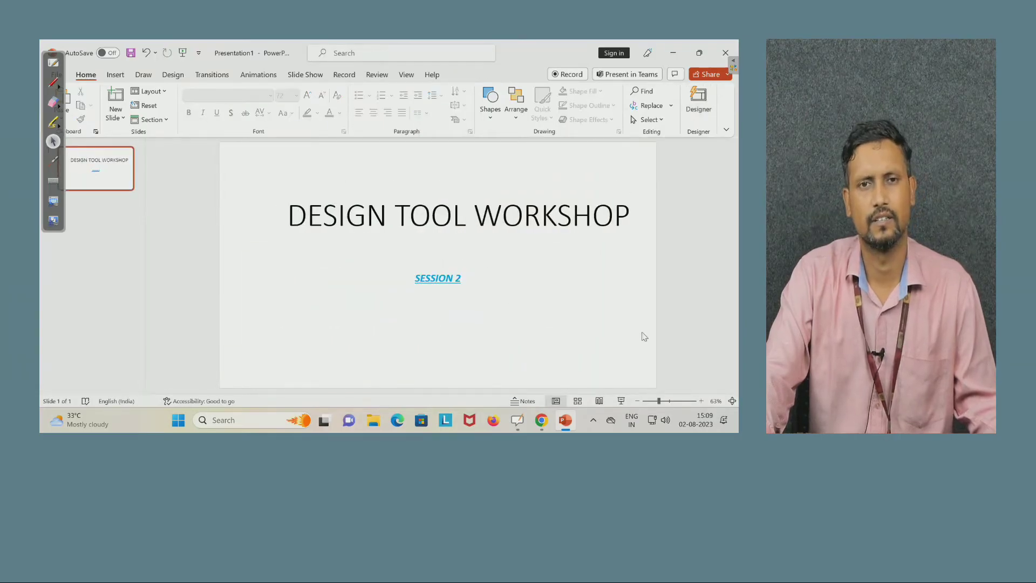
Insert a Title and Content slide as slide 2
left_click(123, 118)
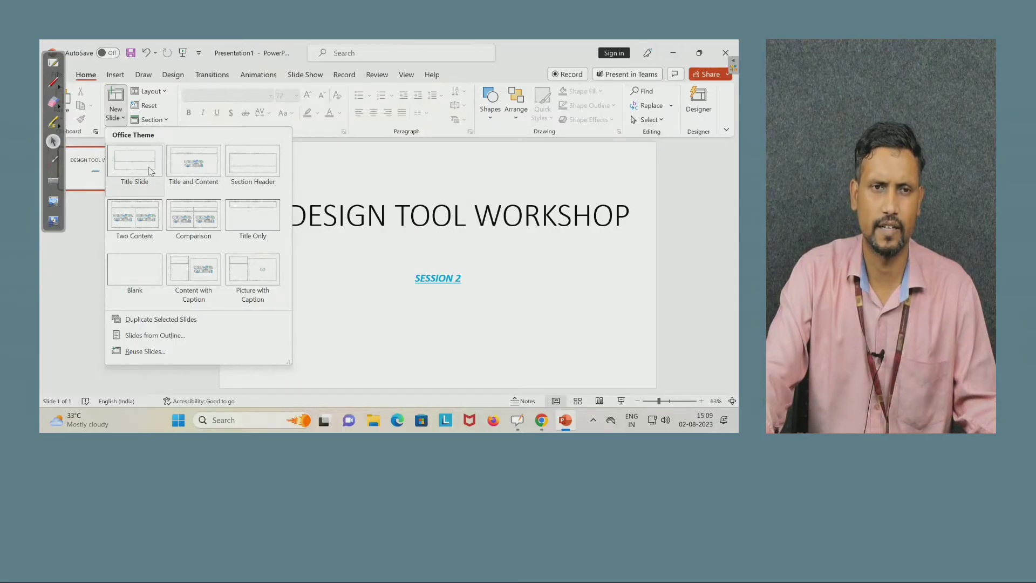
left_click(207, 173)
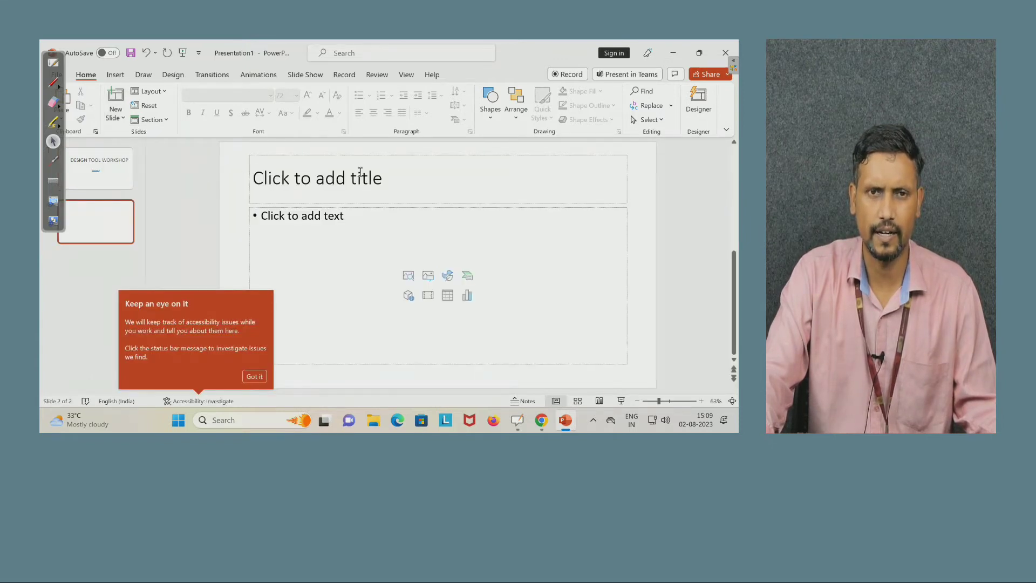
left_click(391, 175)
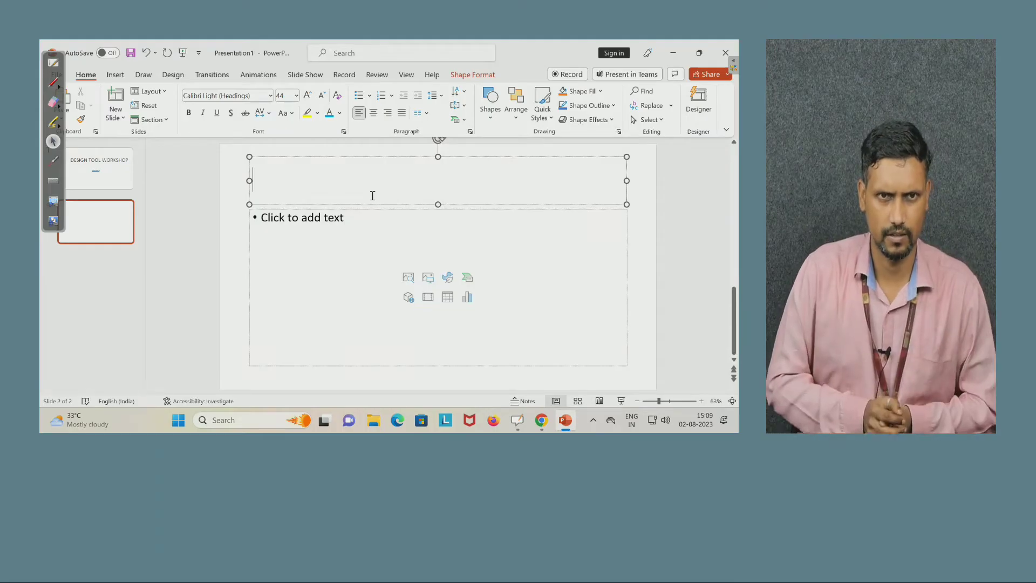
Title slide 2 'BIODATA' and centre the title text
type("BIODATA")
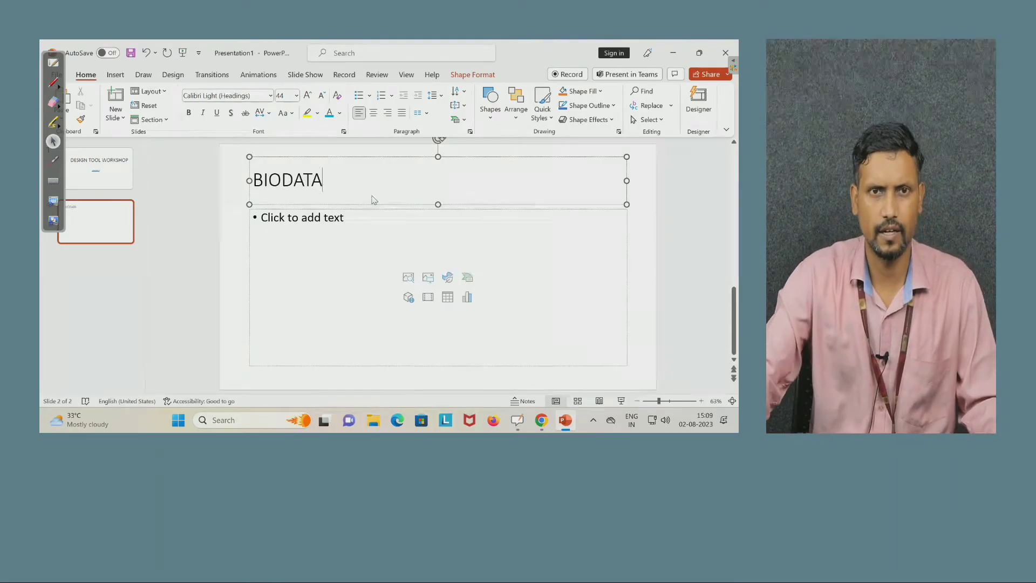
left_click(341, 288)
left_click(318, 180)
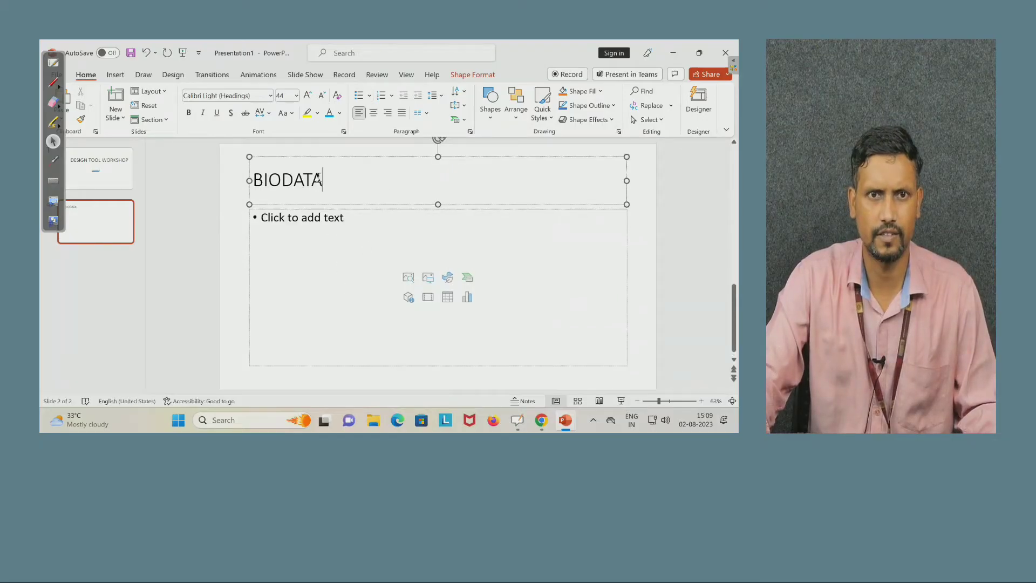
left_click_drag(254, 178, 326, 182)
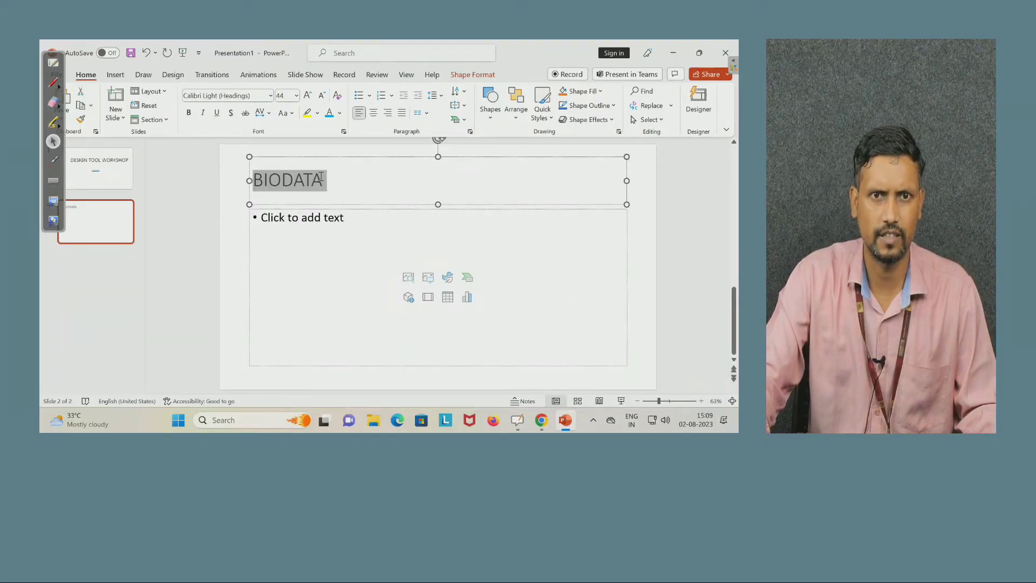
left_click(373, 114)
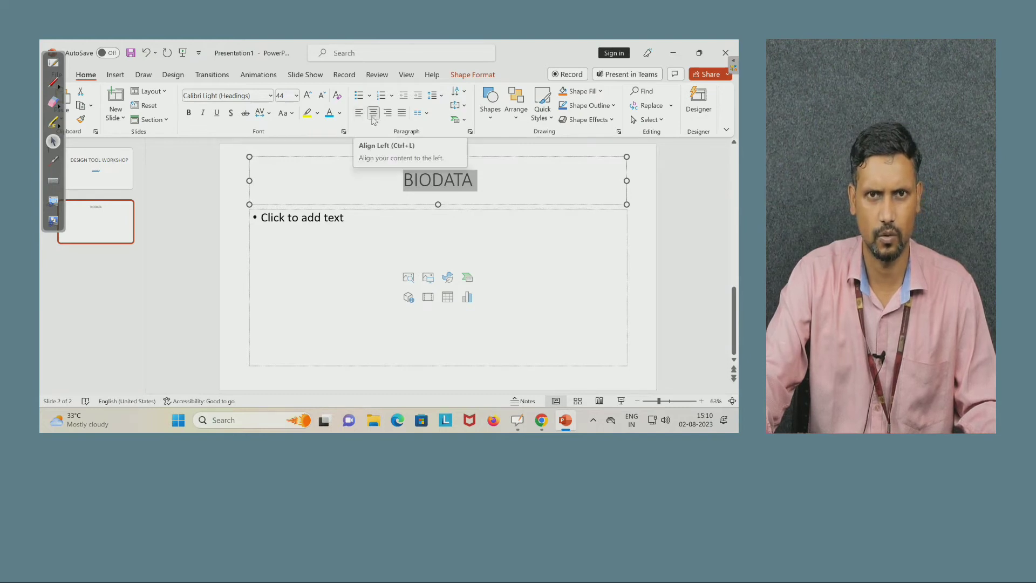
left_click(365, 239)
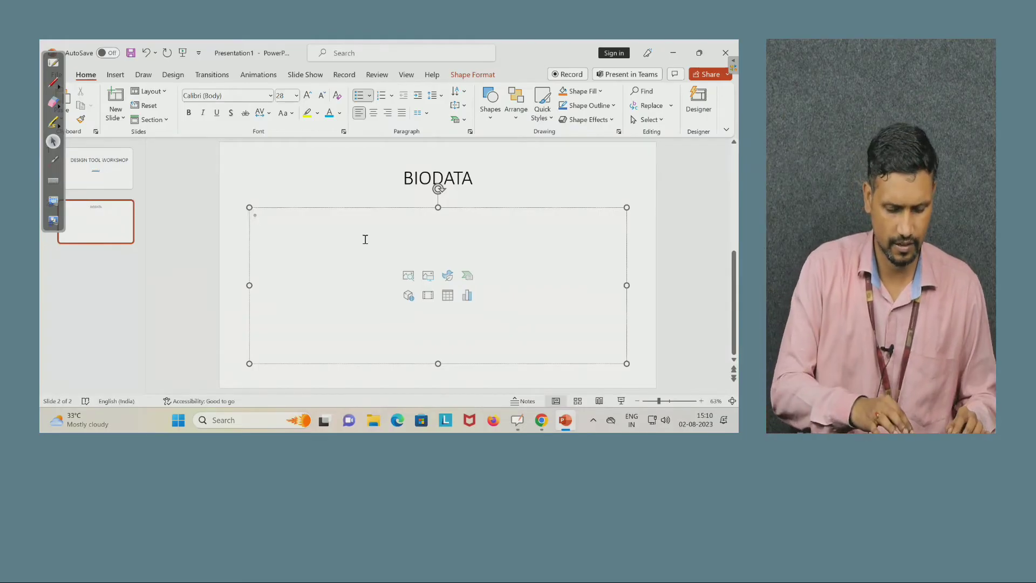
Type the bullets NAME:, QUALIFICATION: and CONTACT:, fixing a typo in CONTACT
type("NAME")
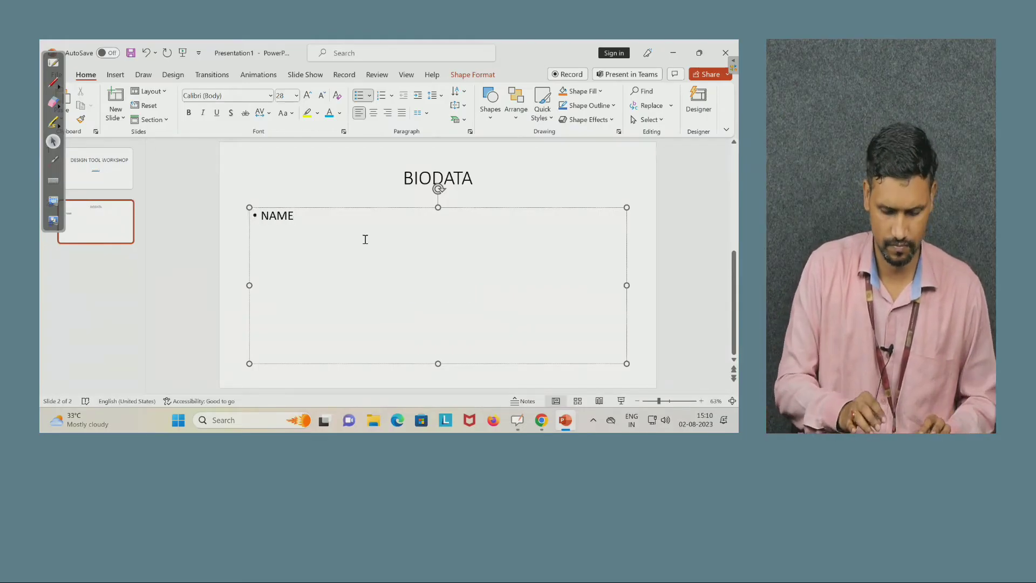
type(":")
key("Return")
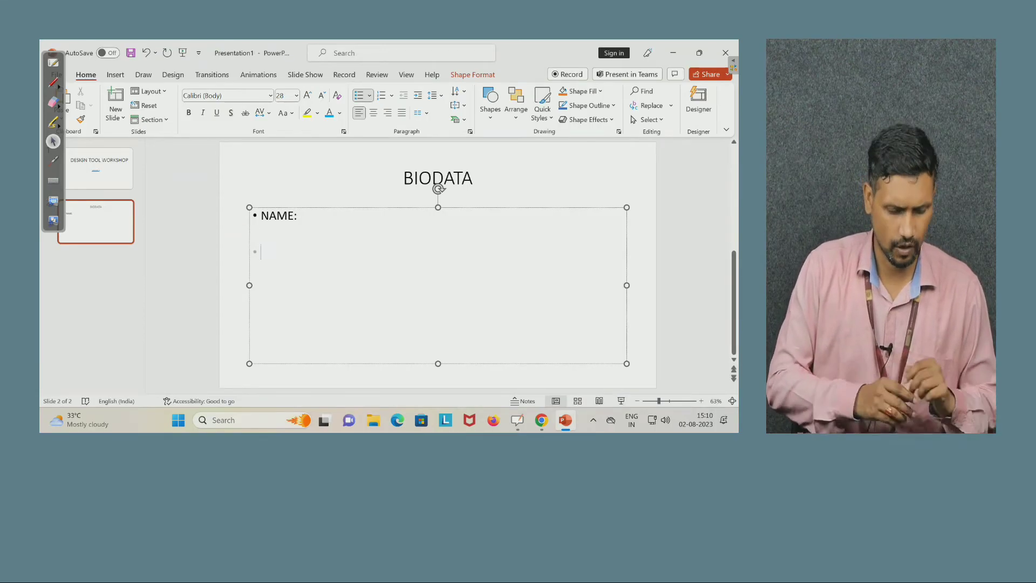
type("QUALIFI")
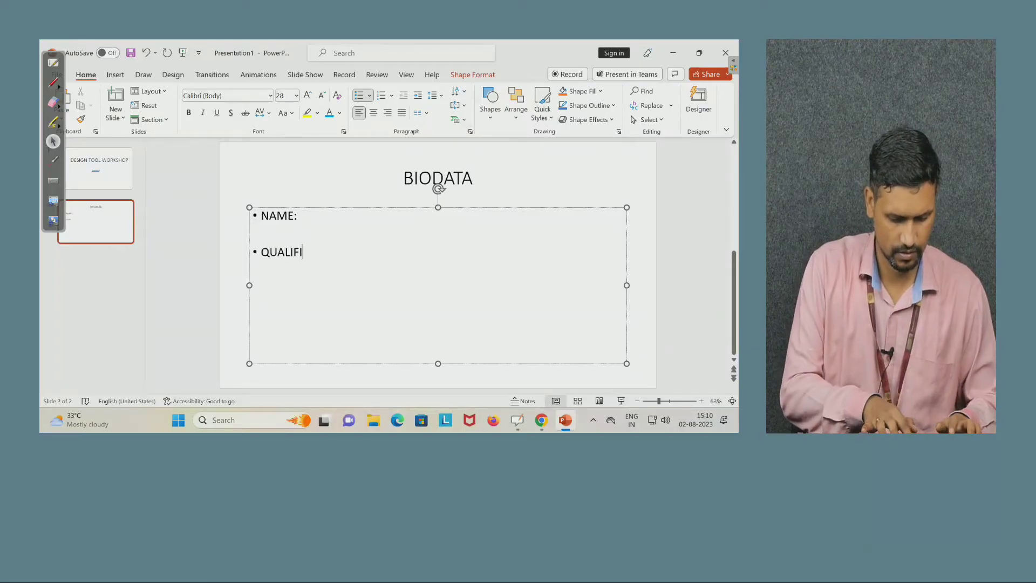
type("CATION")
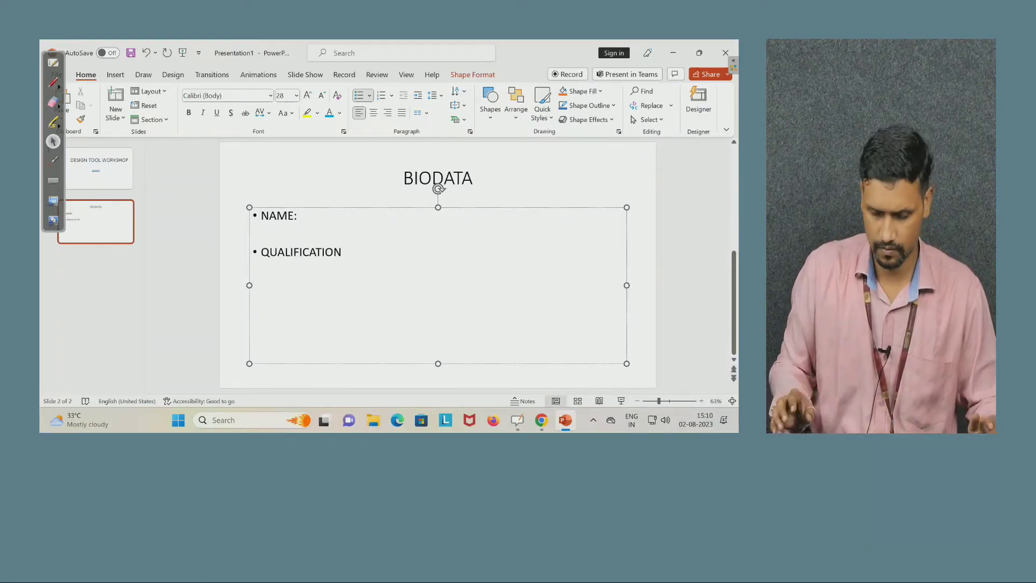
type(":")
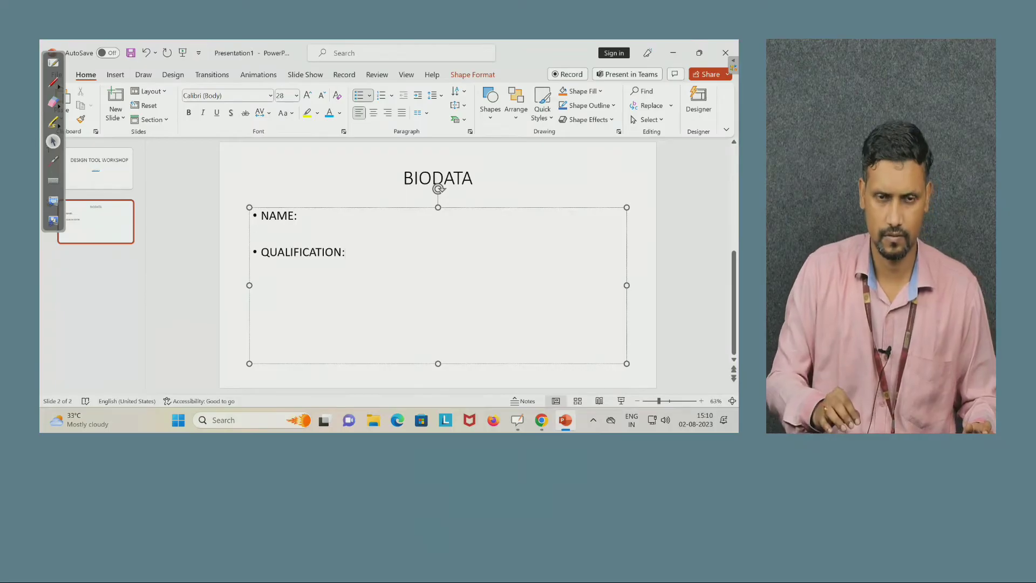
key("Return")
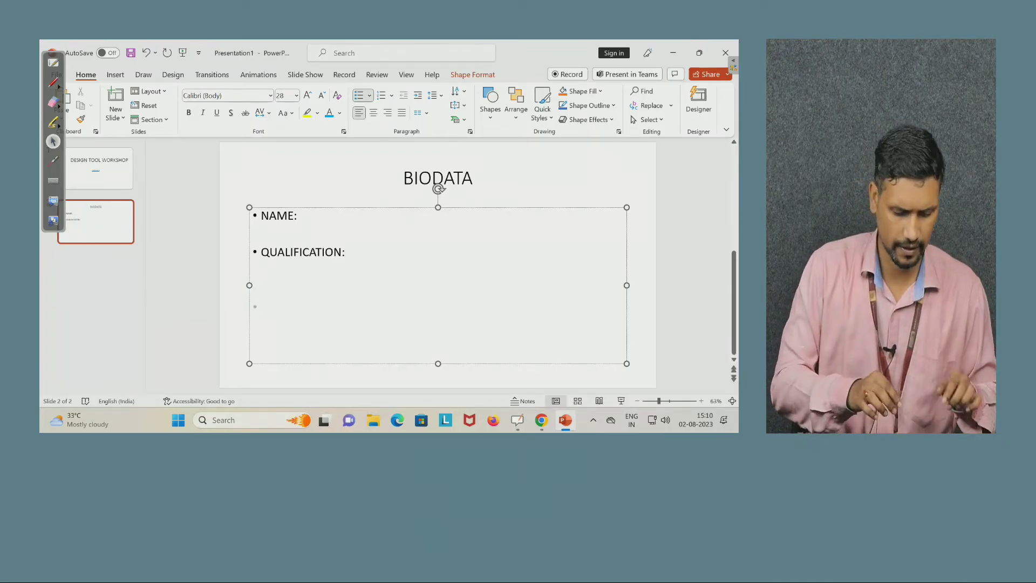
type("CONTATC")
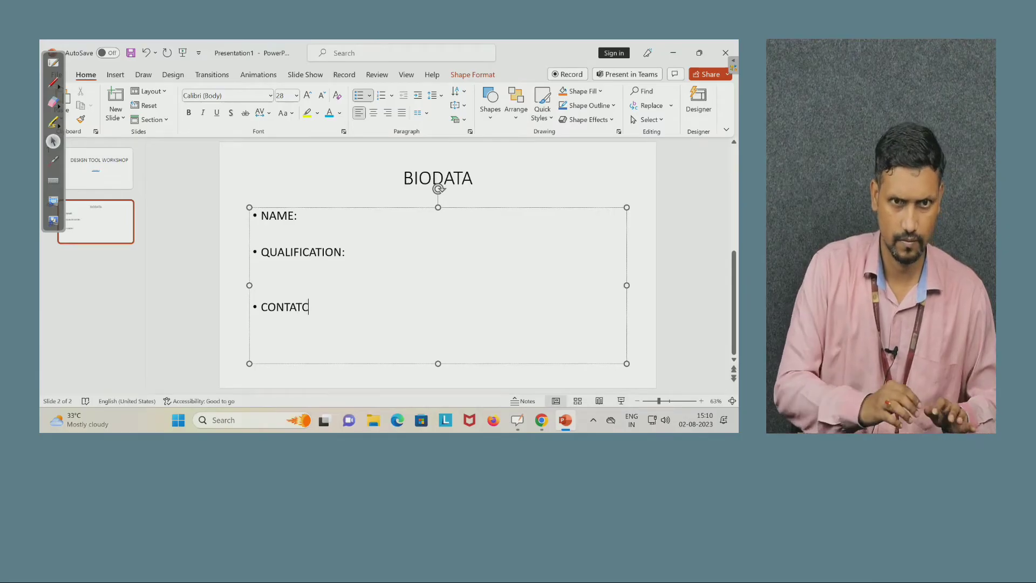
key("BackSpace")
key("BackSpace")
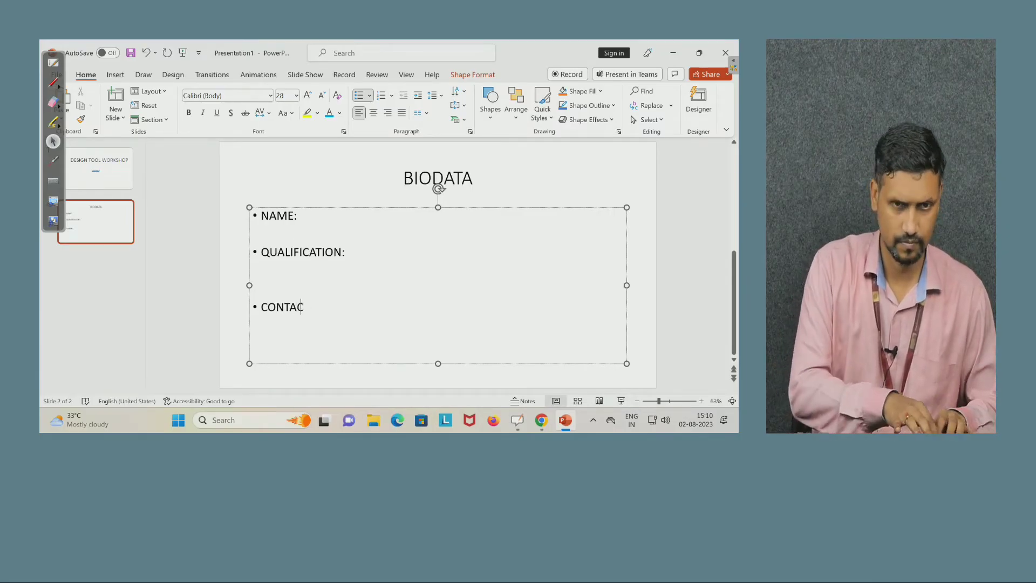
type("CT")
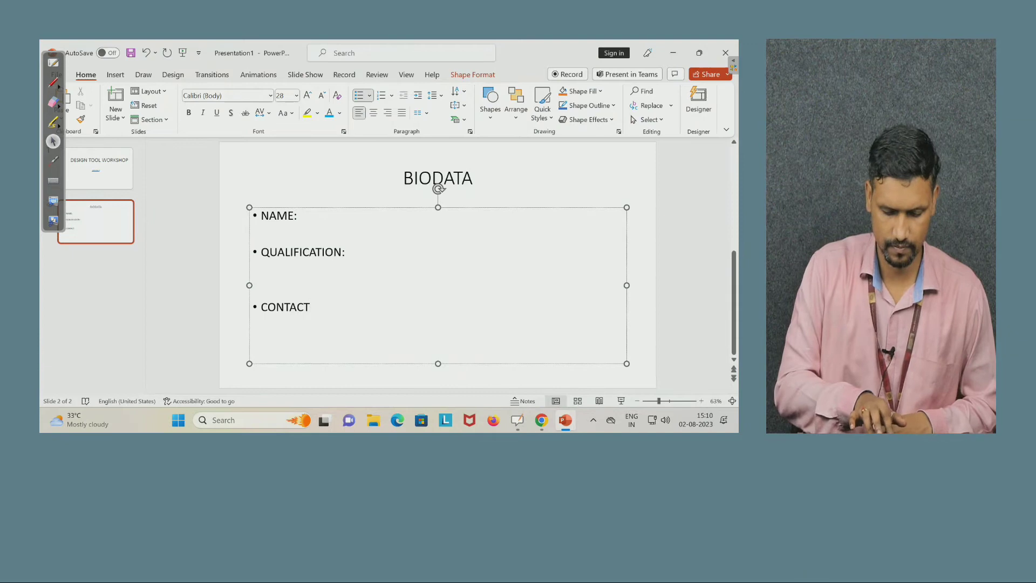
type(":")
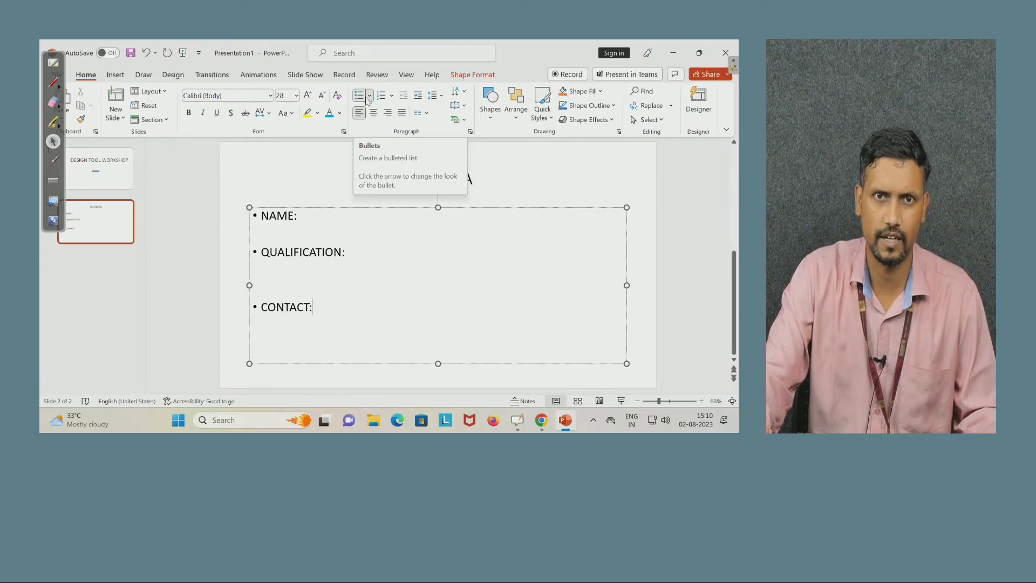
Apply Arrow Bullets to the NAME:, QUALIFICATION: and CONTACT: lines
left_click_drag(322, 307, 270, 222)
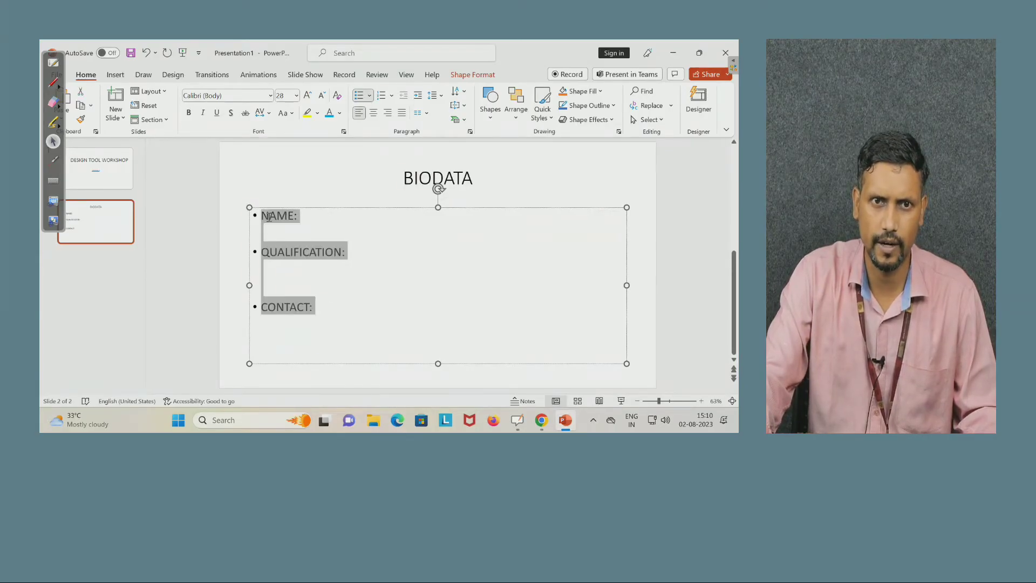
left_click(370, 96)
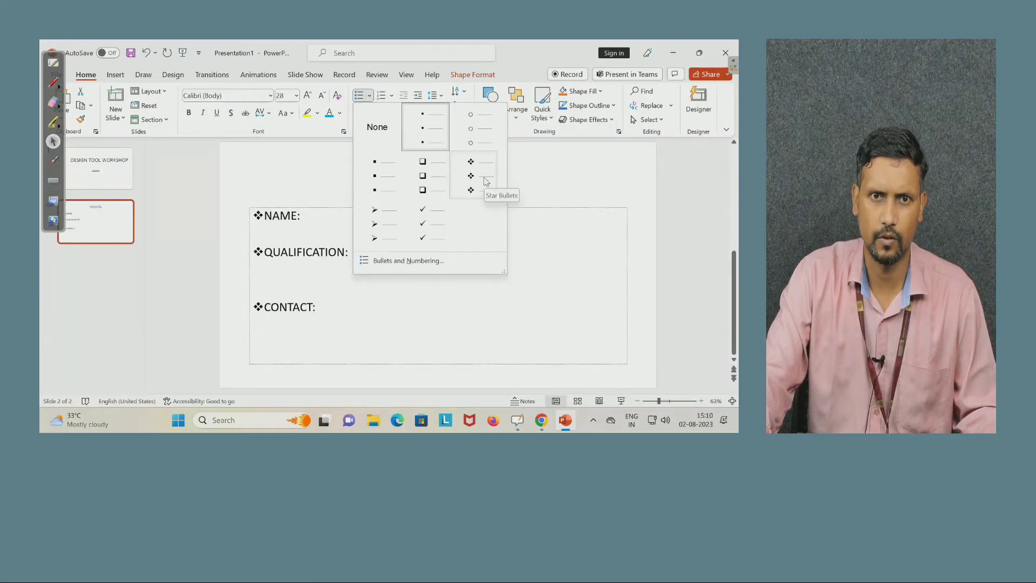
left_click(376, 213)
left_click(492, 182)
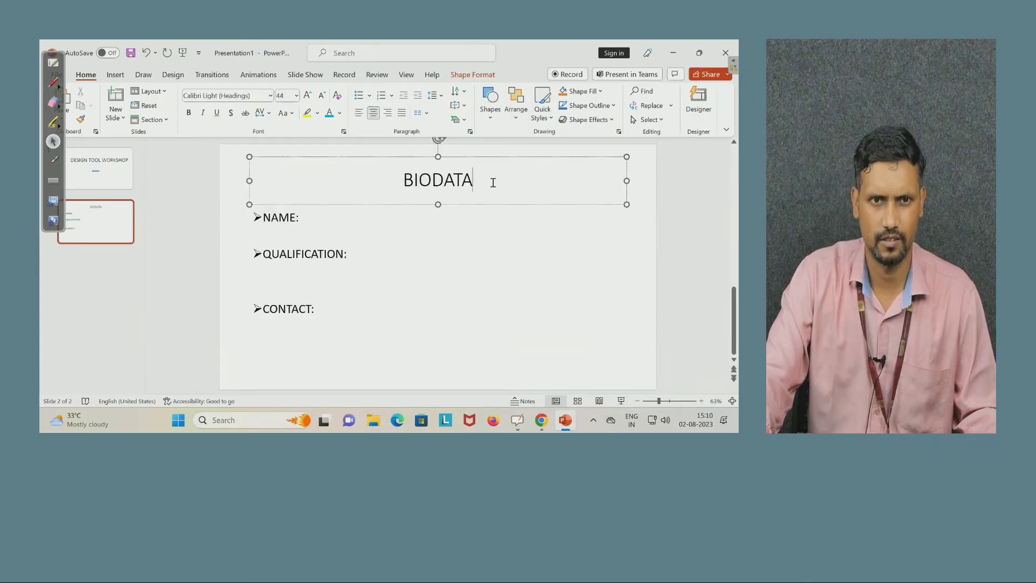
left_click(365, 269)
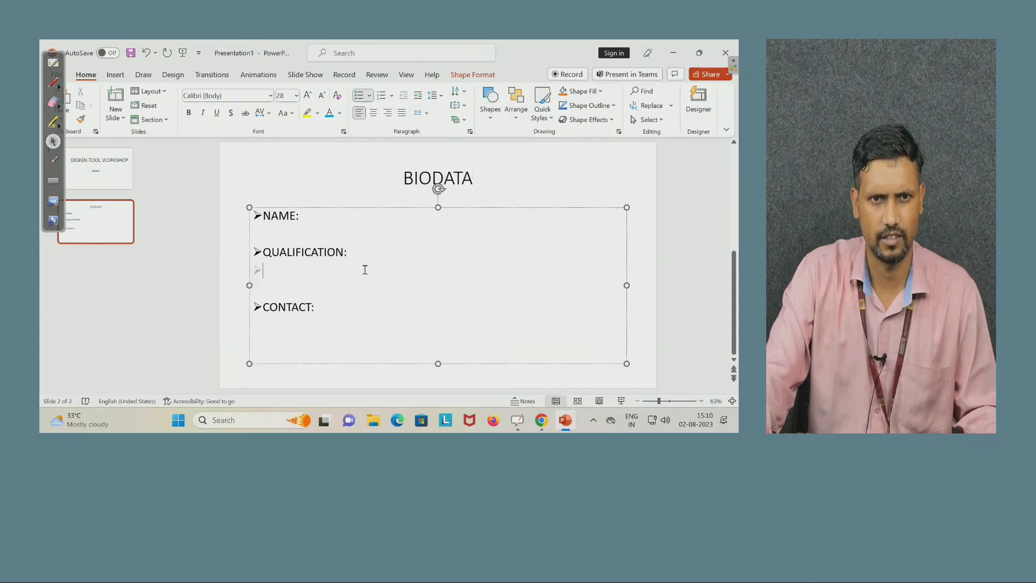
left_click(335, 343)
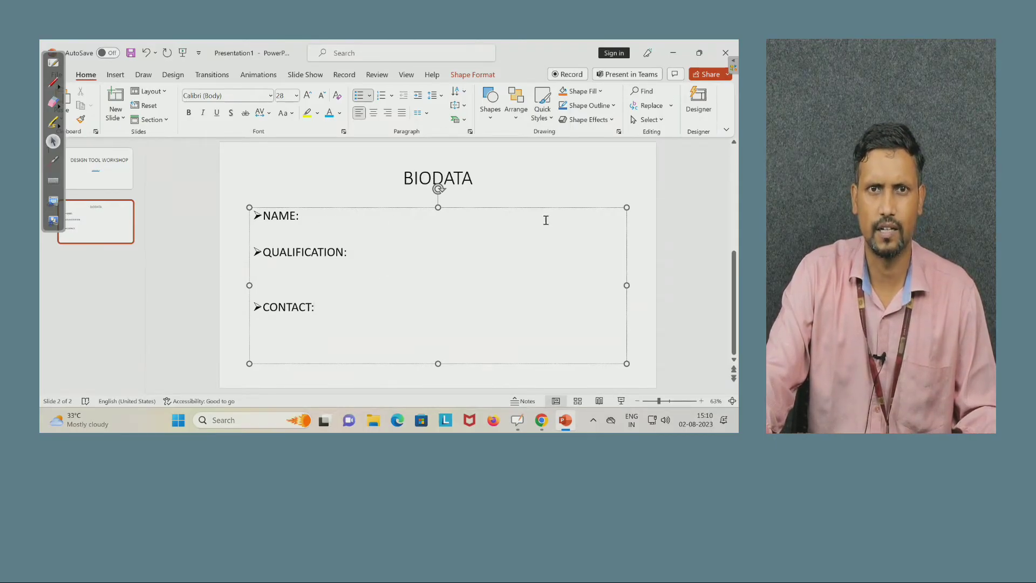
left_click(576, 180)
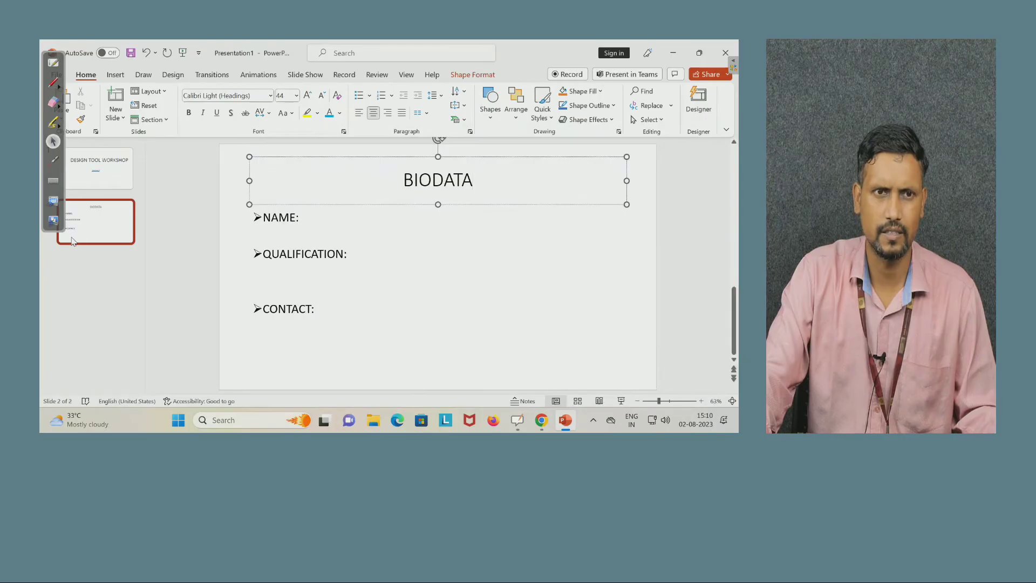
left_click(97, 228)
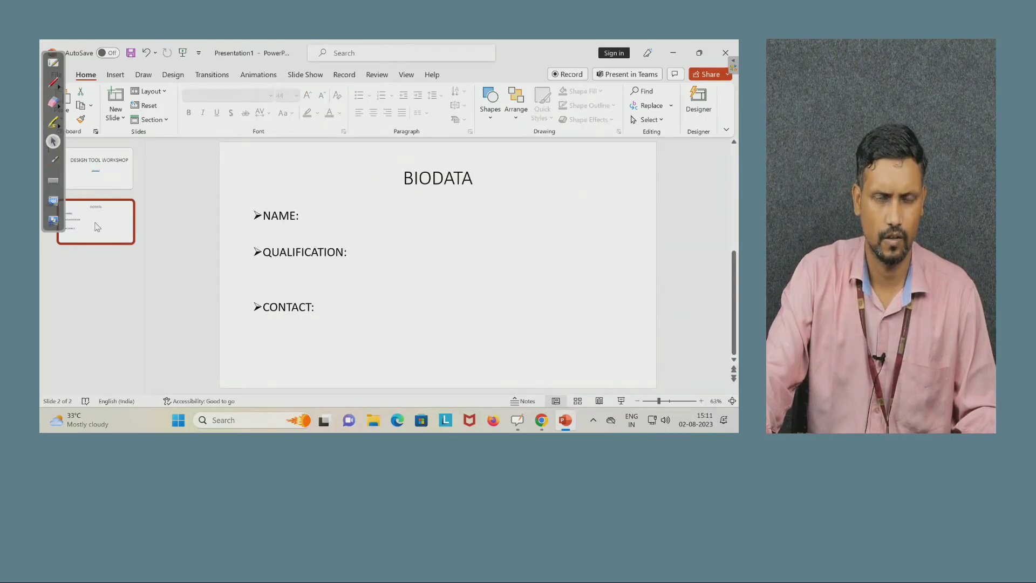
Duplicate the BIODATA slide as slide 3 and add a new Title and Content slide 4
right_click(97, 227)
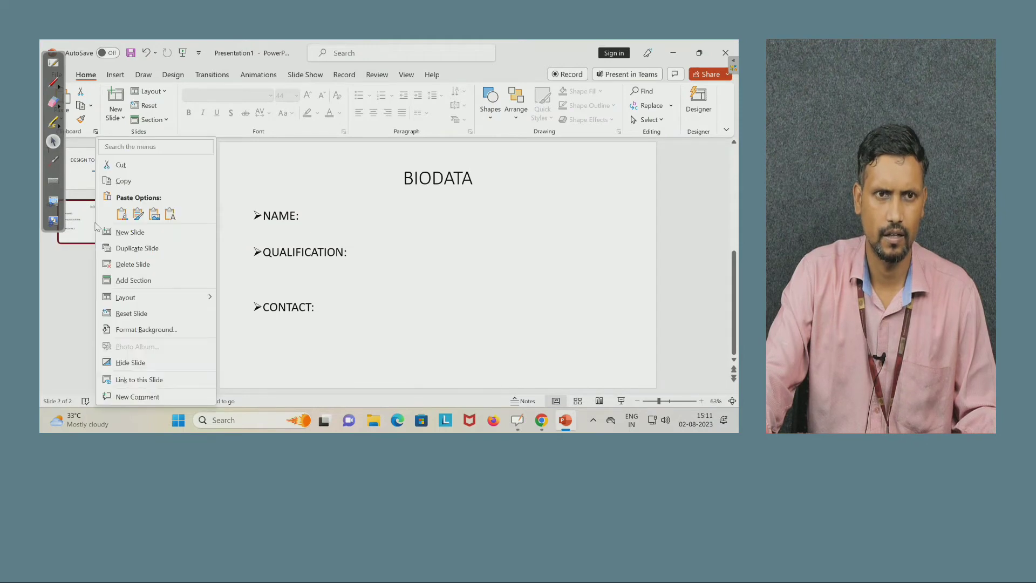
left_click(136, 249)
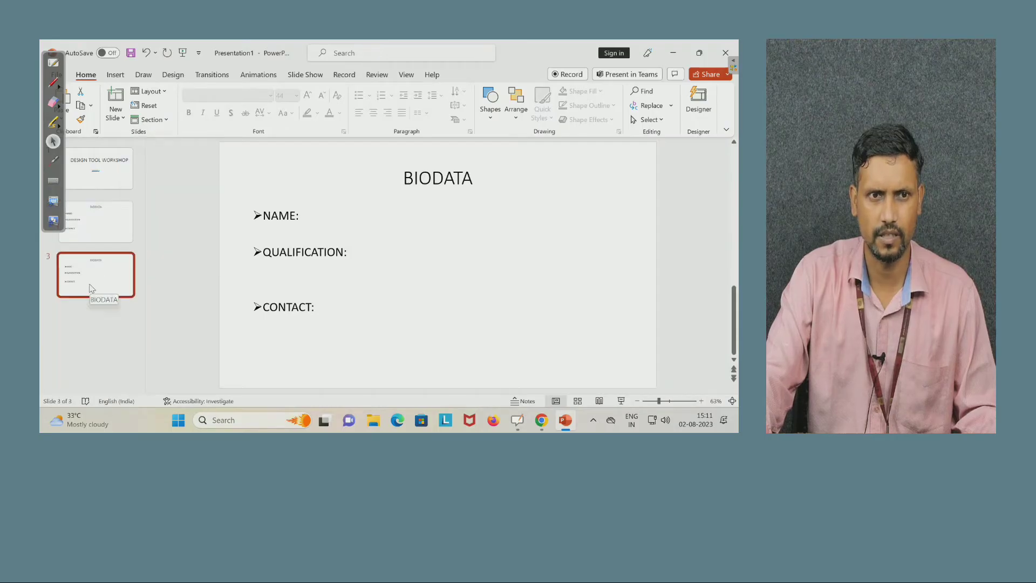
right_click(91, 289)
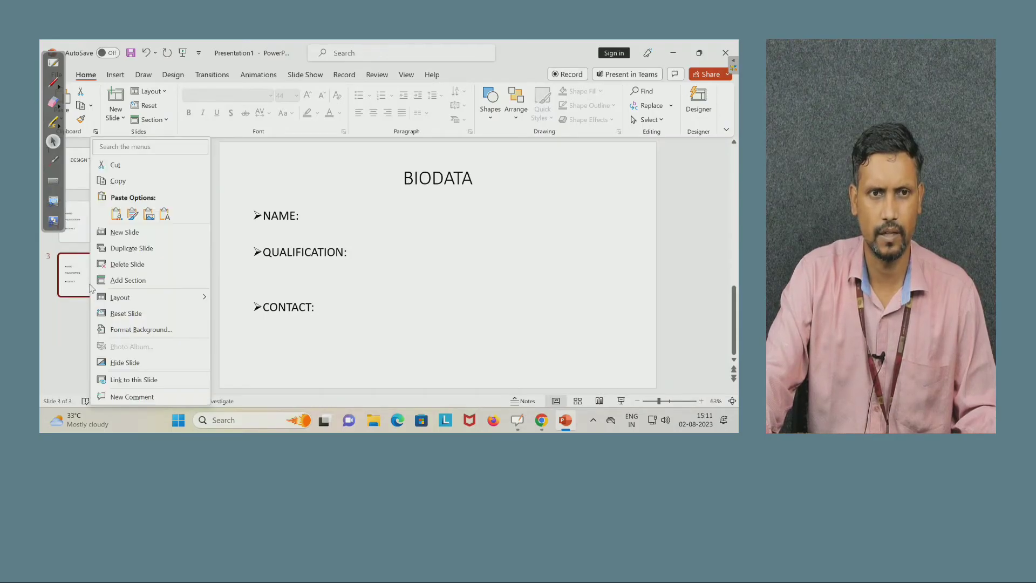
left_click(129, 236)
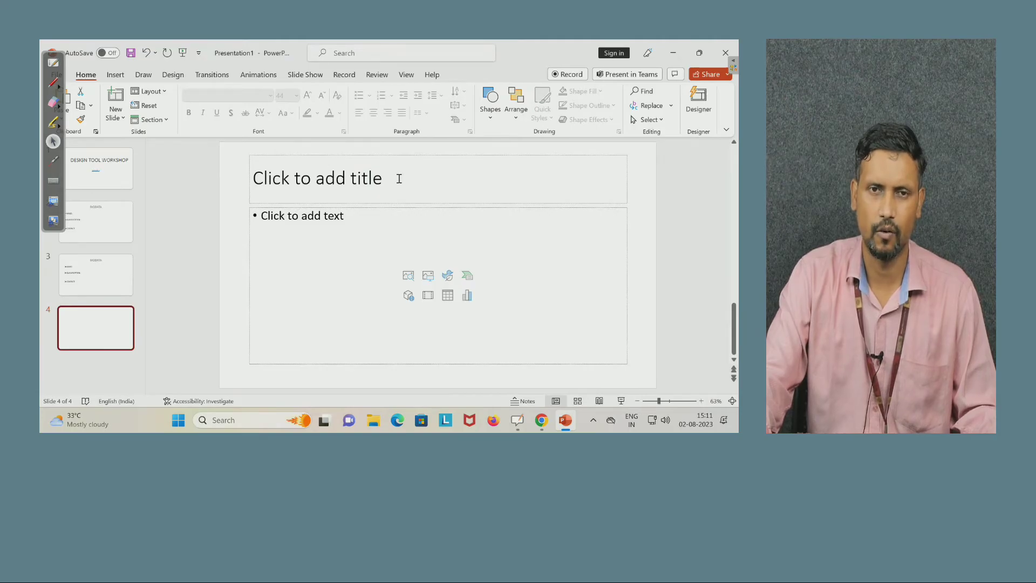
left_click(78, 278)
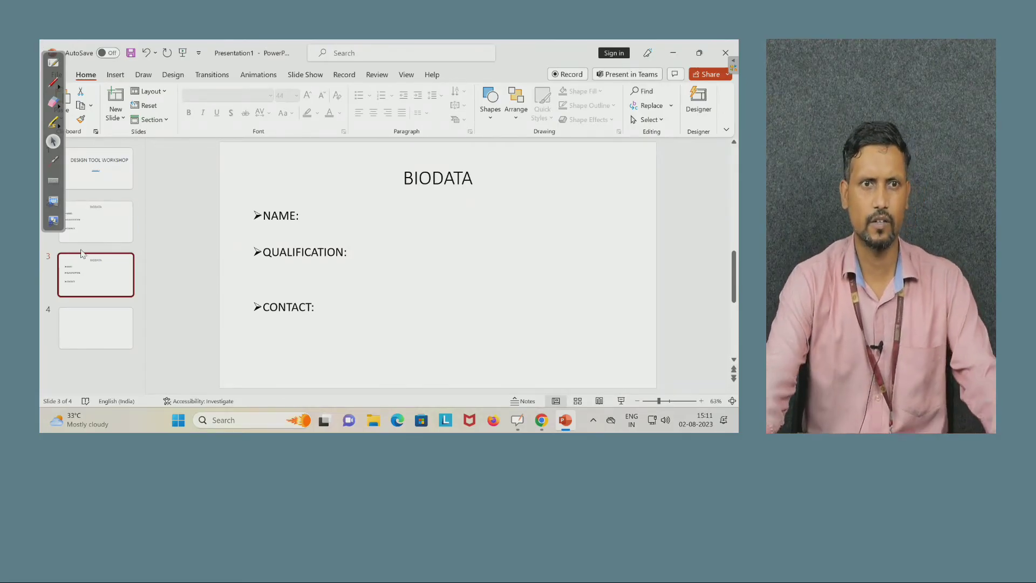
left_click(105, 238)
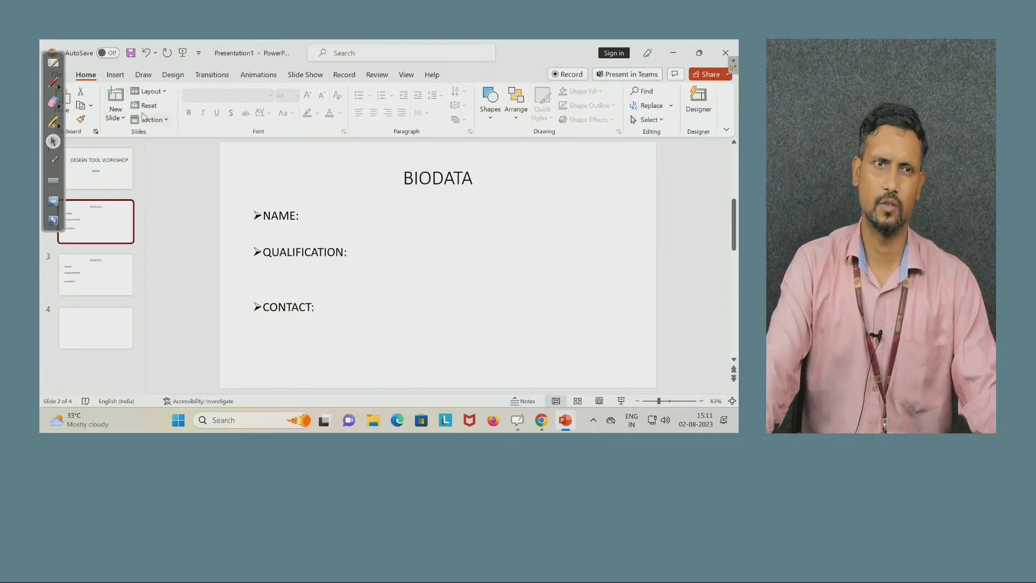
Draw a rectangle from Shapes to the right of the QUALIFICATION field
left_click(492, 114)
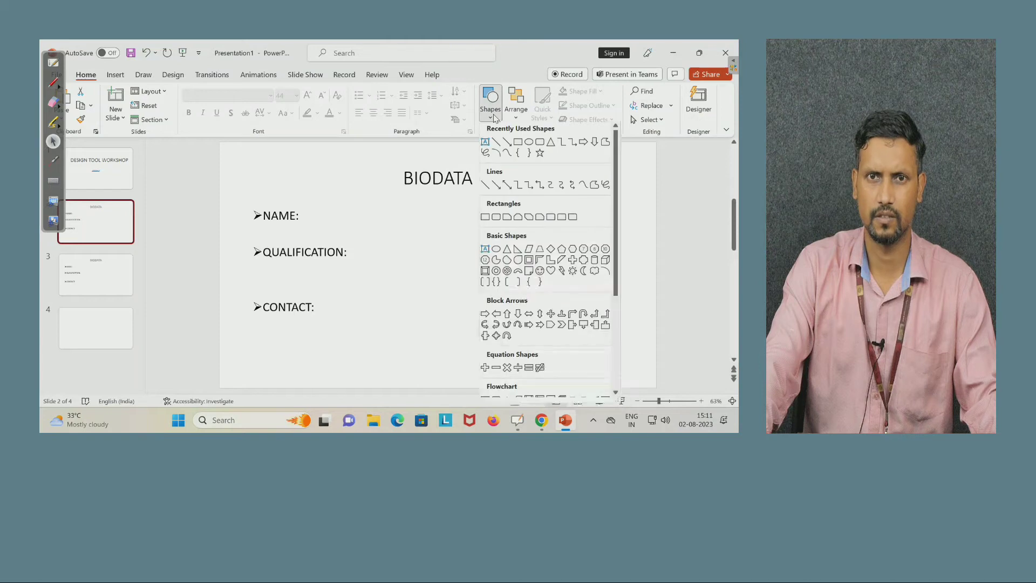
left_click(485, 220)
left_click_drag(451, 225, 493, 280)
left_click(594, 241)
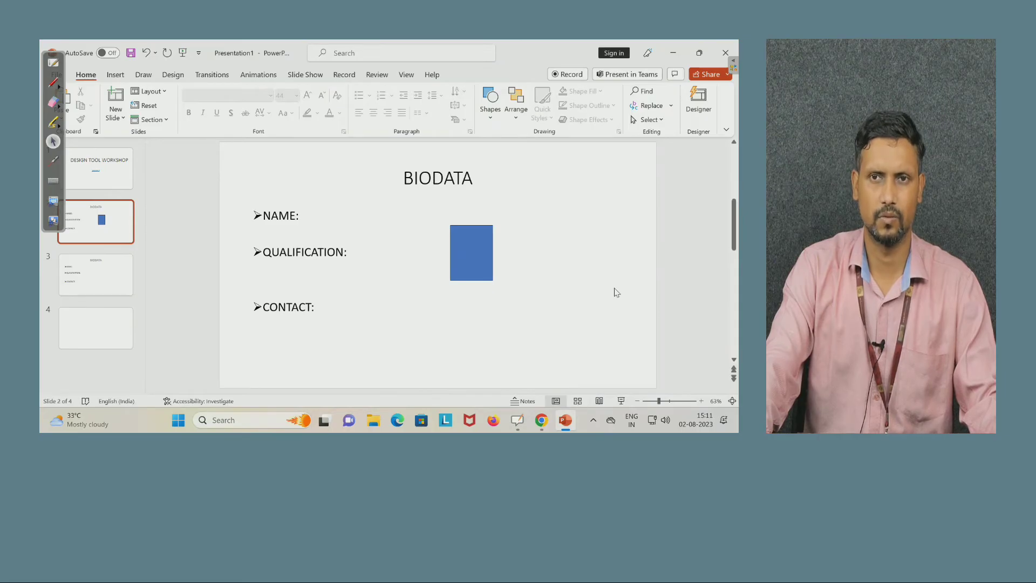
Draw an oval to the upper right of the rectangle and select it
left_click(496, 116)
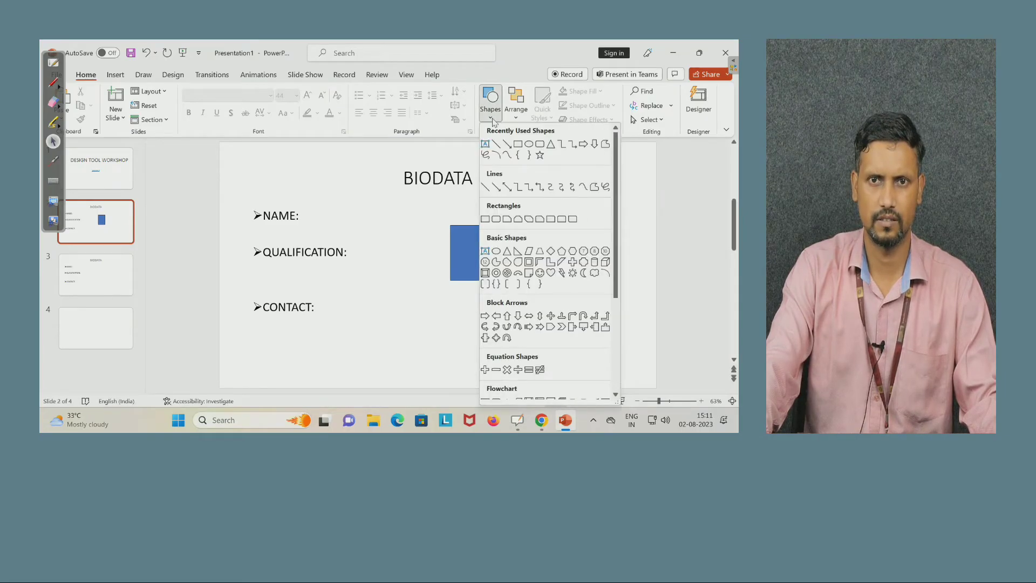
left_click(528, 144)
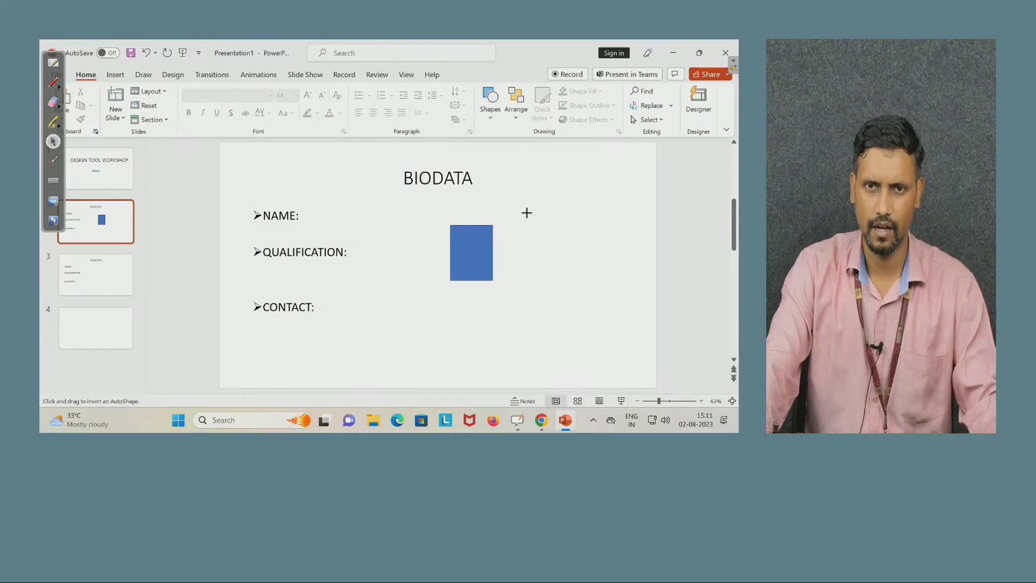
left_click_drag(526, 213, 598, 253)
left_click(664, 248)
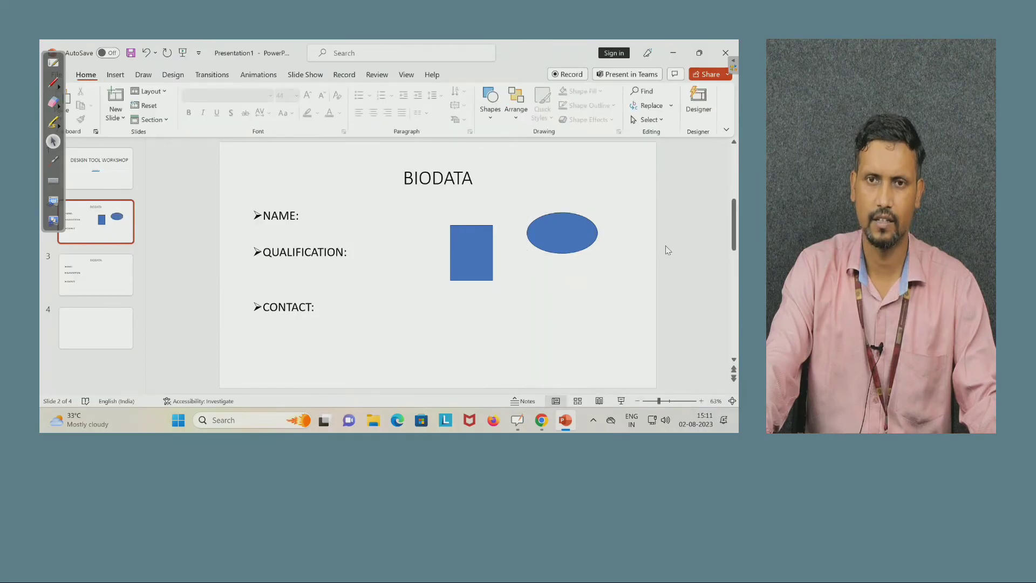
left_click(581, 229)
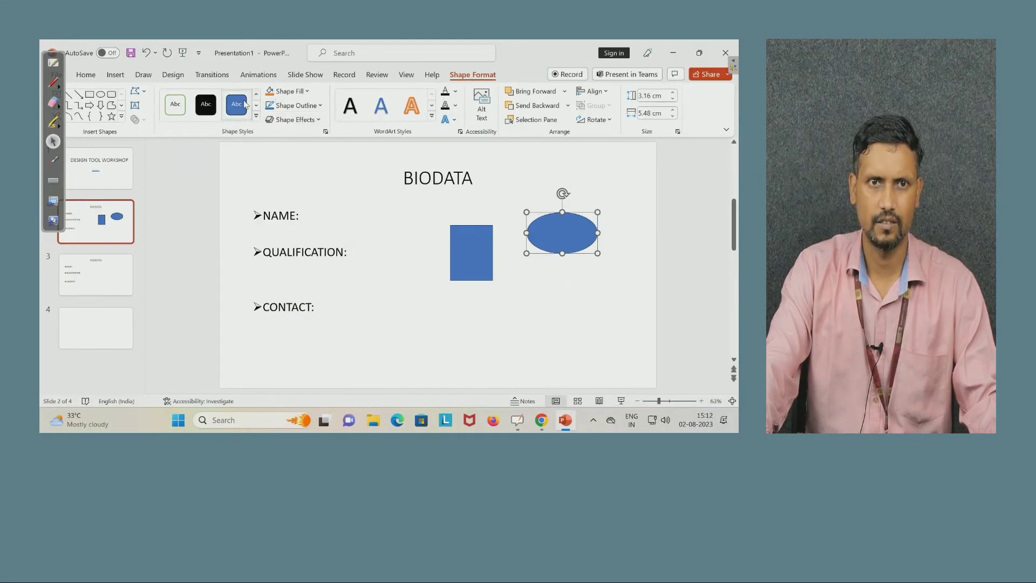
Apply the gold preset shape style to the oval, leaving the rectangle blue
left_click(176, 106)
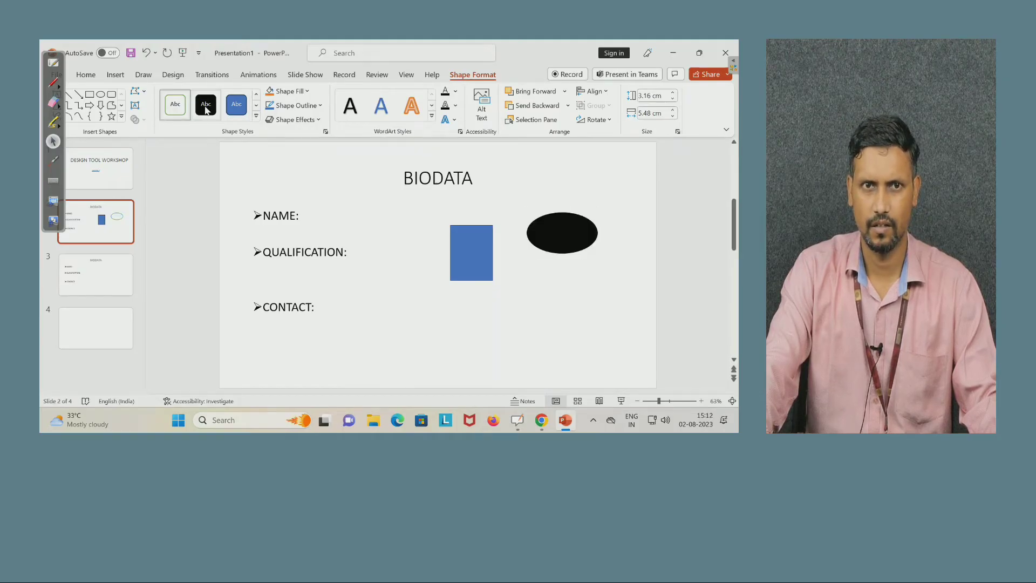
left_click(256, 106)
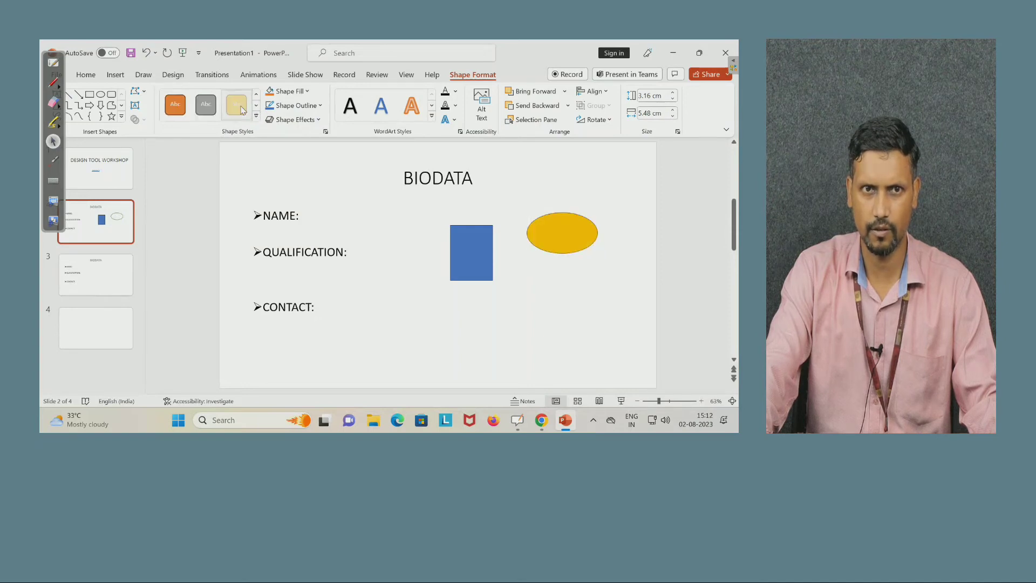
left_click(241, 110)
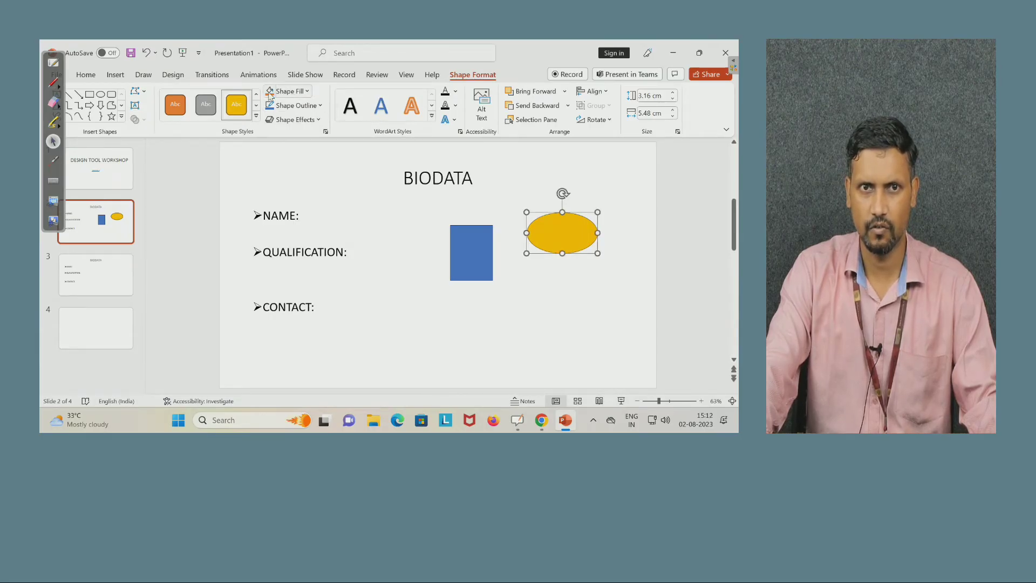
left_click(308, 92)
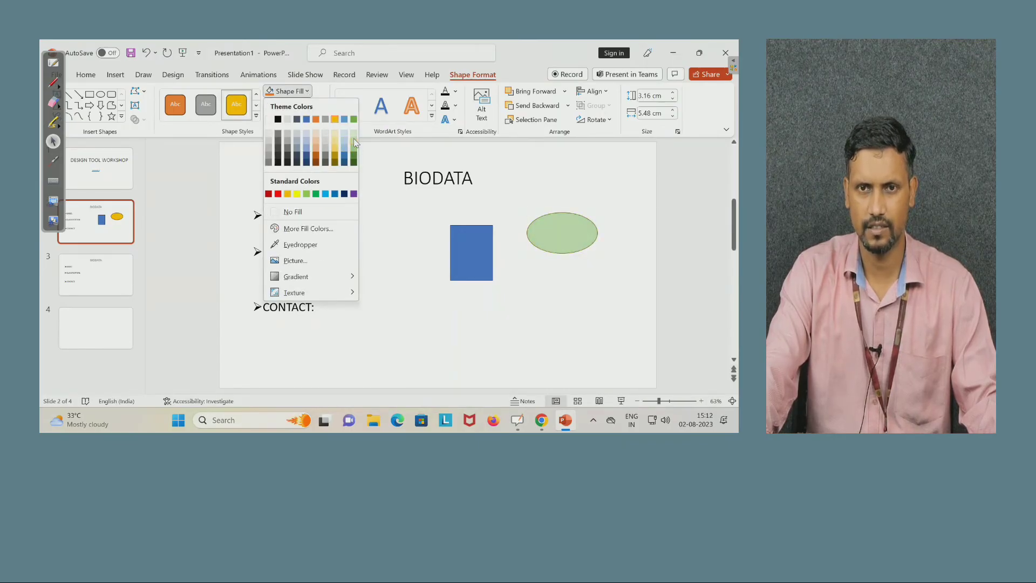
left_click(334, 119)
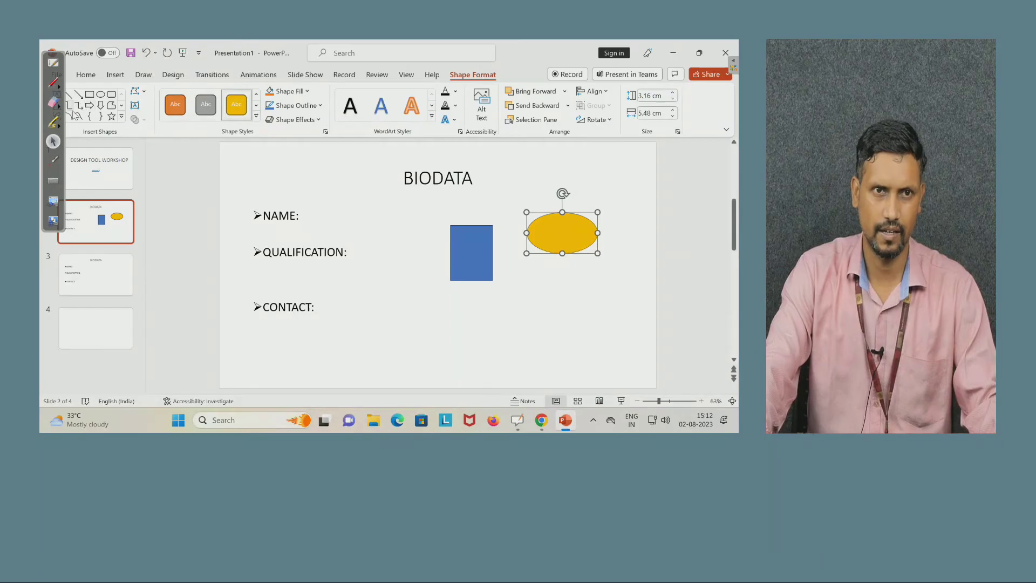
left_click(124, 75)
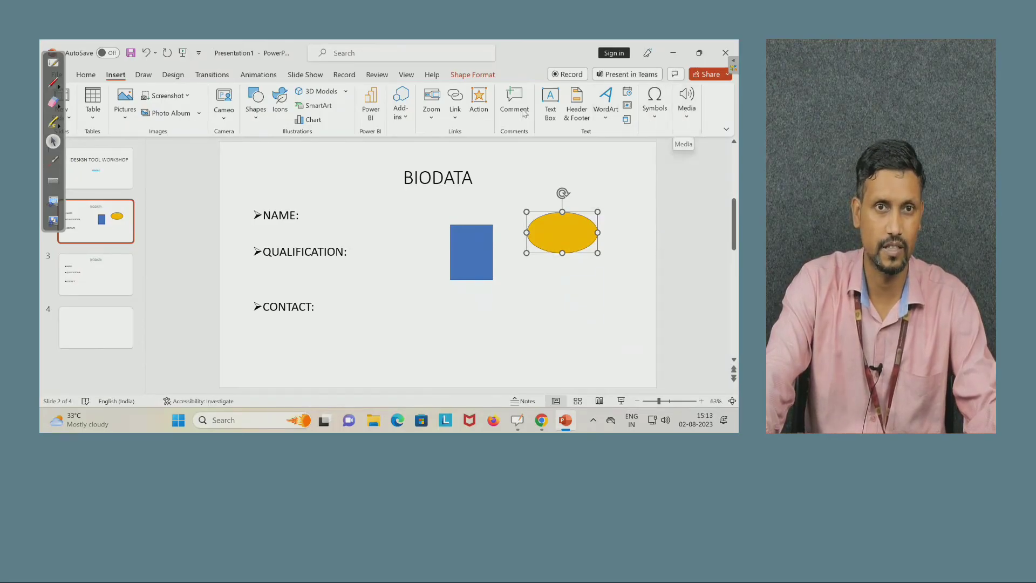
Pick the Facet theme from the Design themes gallery for the whole deck
left_click(144, 76)
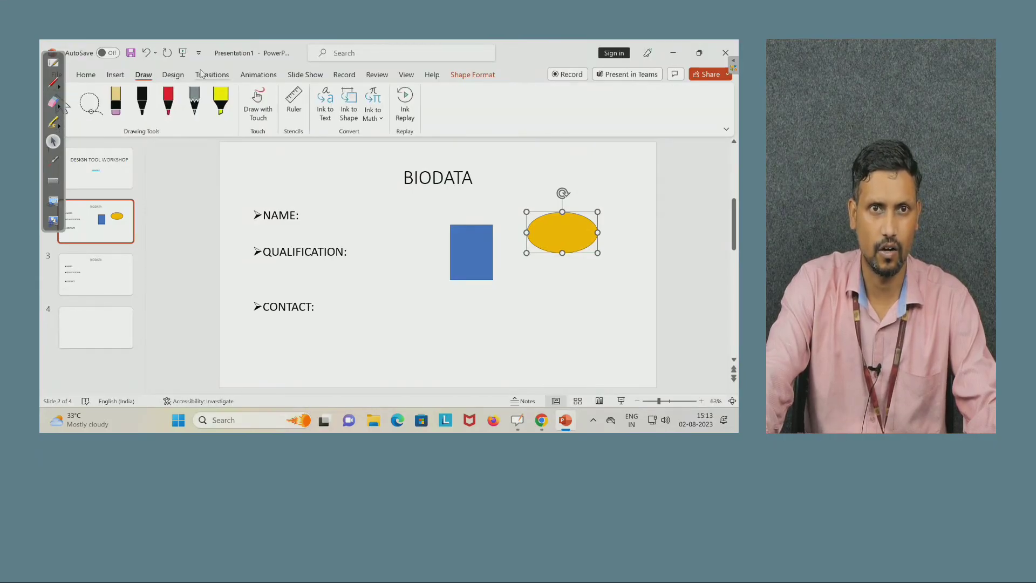
left_click(177, 76)
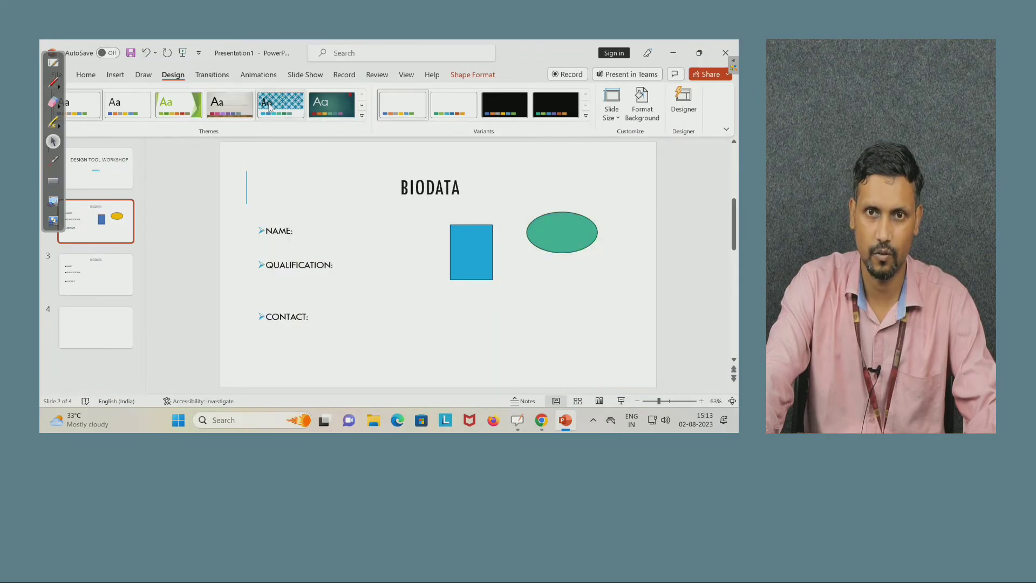
left_click(361, 105)
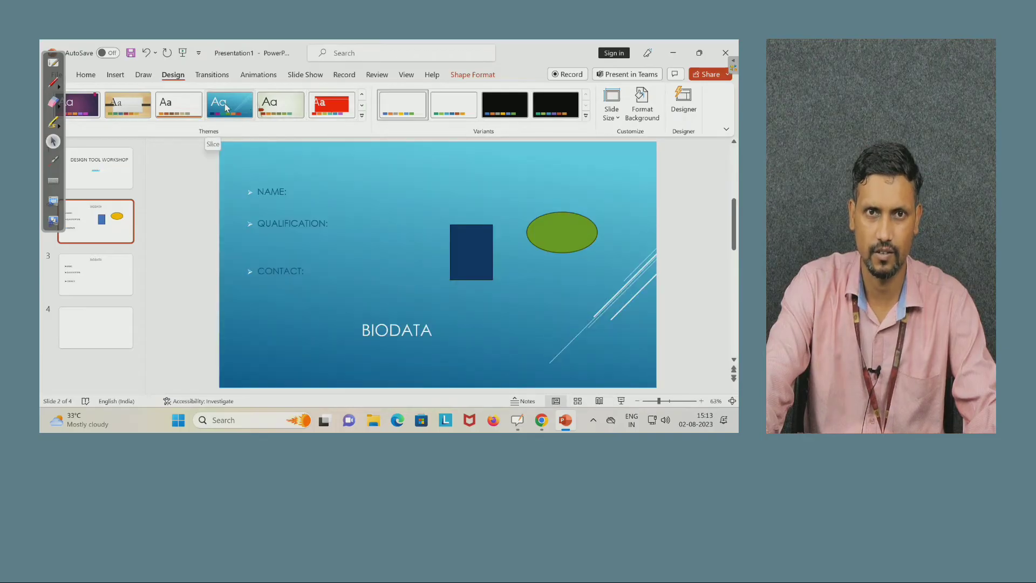
left_click(281, 105)
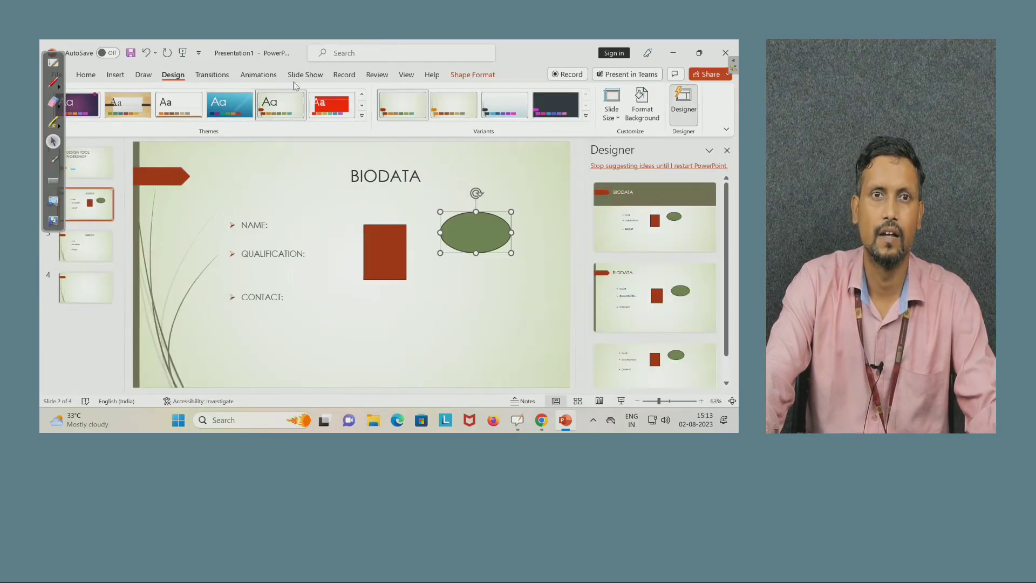
left_click(255, 75)
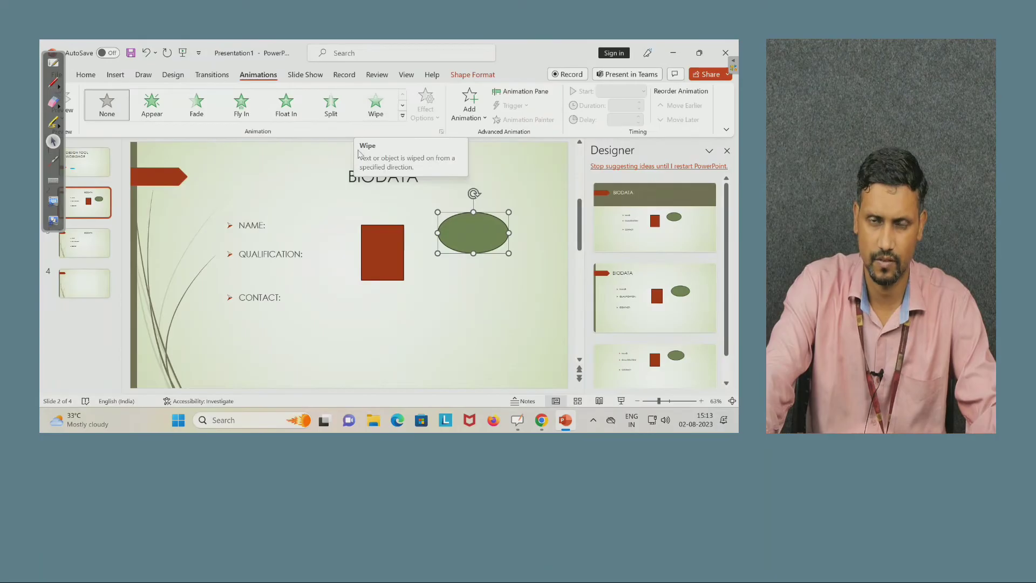
Animate the BIODATA title with Appear, NAME with Fade and QUALIFICATION with Fly In
left_click(392, 205)
left_click(382, 178)
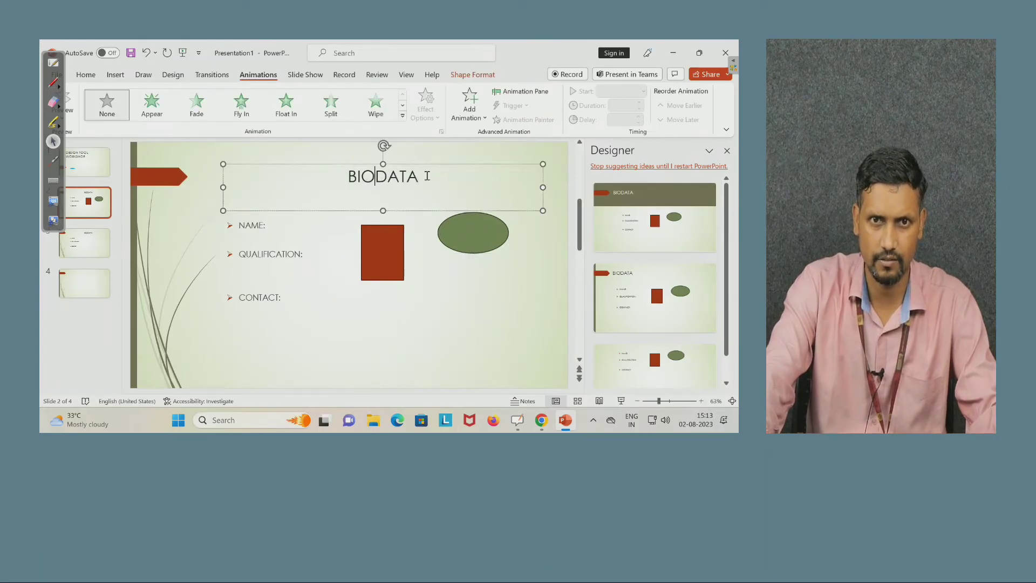
left_click_drag(427, 175, 359, 180)
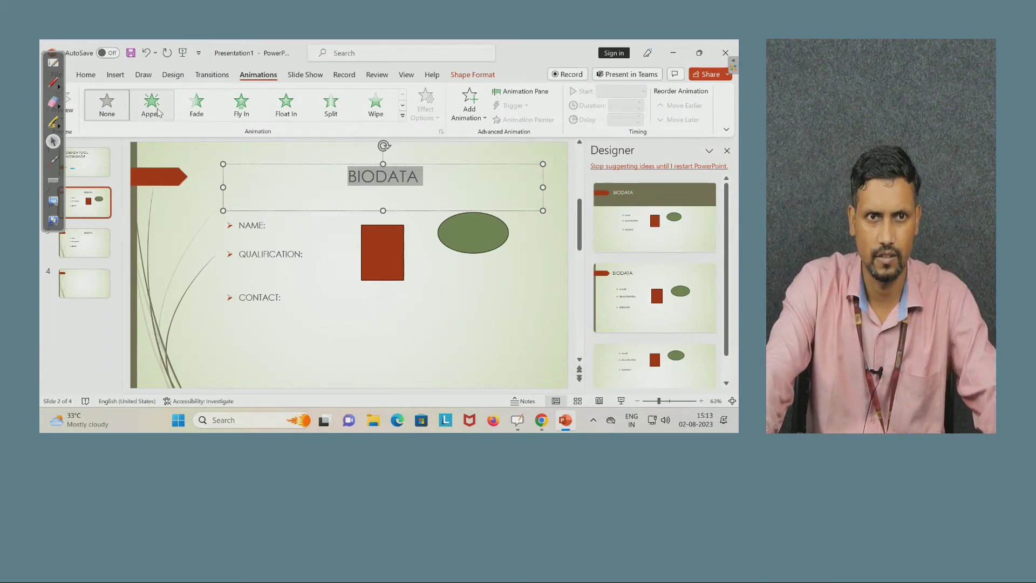
left_click(152, 106)
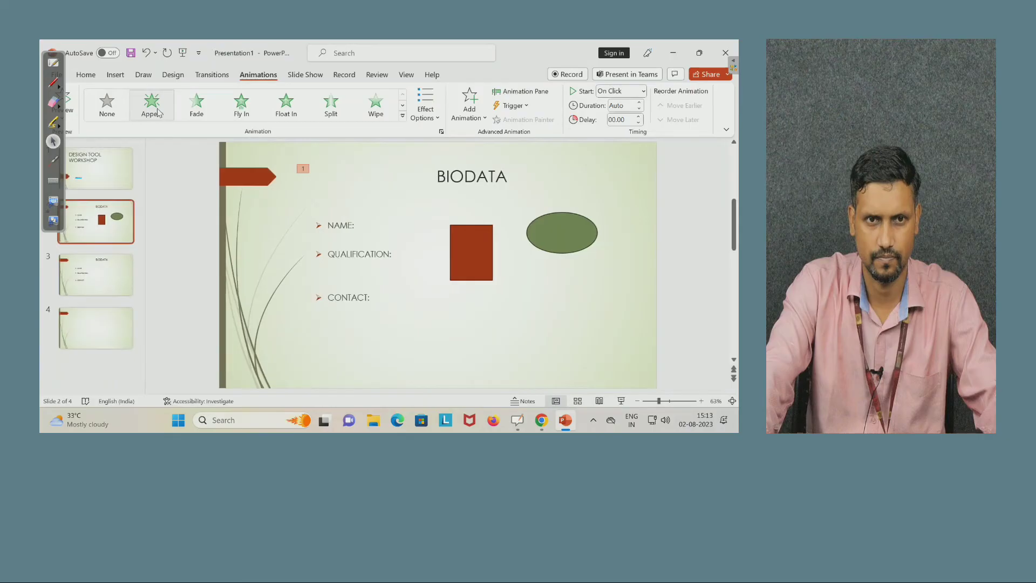
double_click(343, 226)
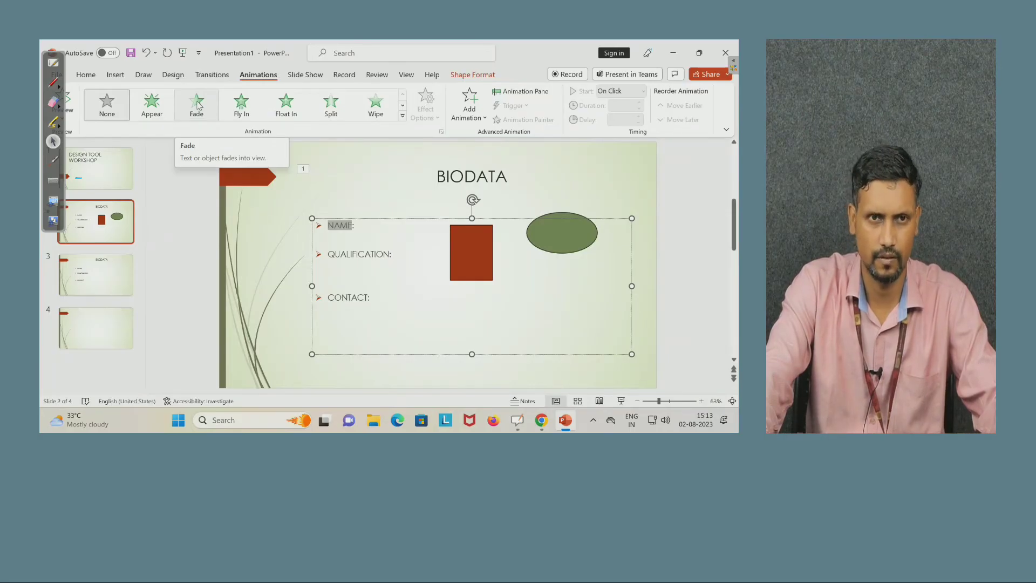
left_click(198, 105)
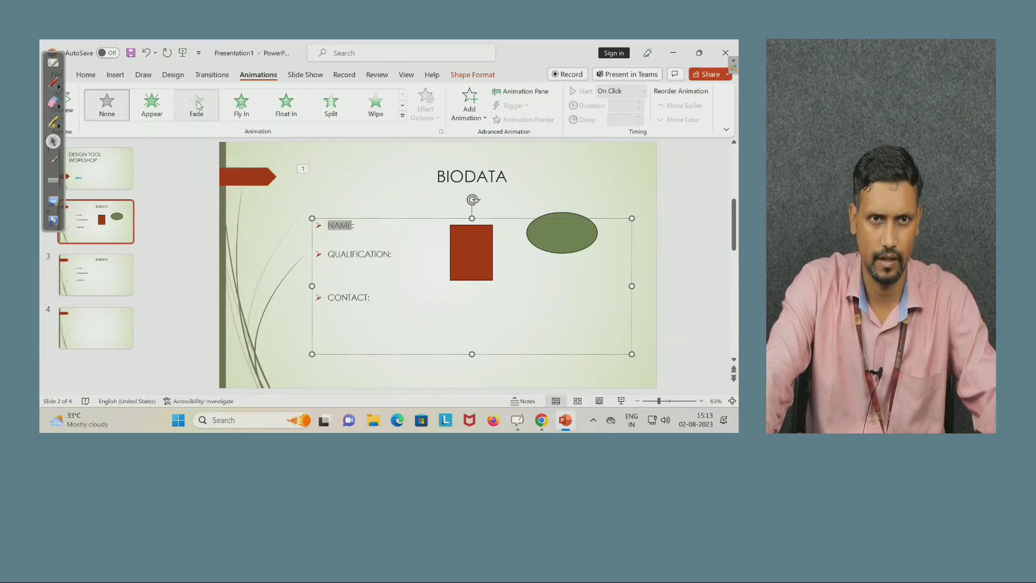
double_click(347, 248)
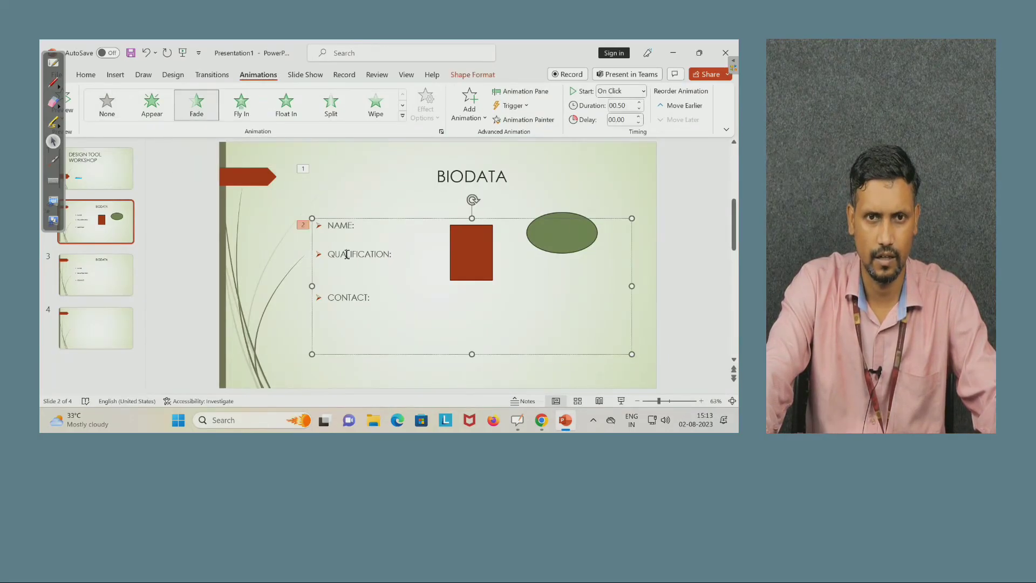
left_click(242, 105)
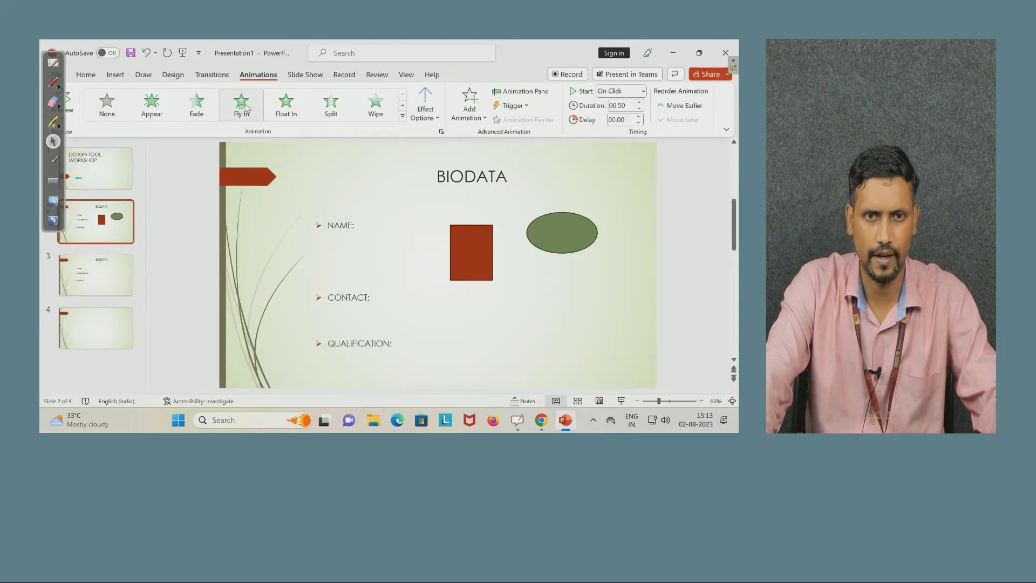
Give CONTACT a Float In, the red rectangle Split and the green oval Wipe
double_click(339, 298)
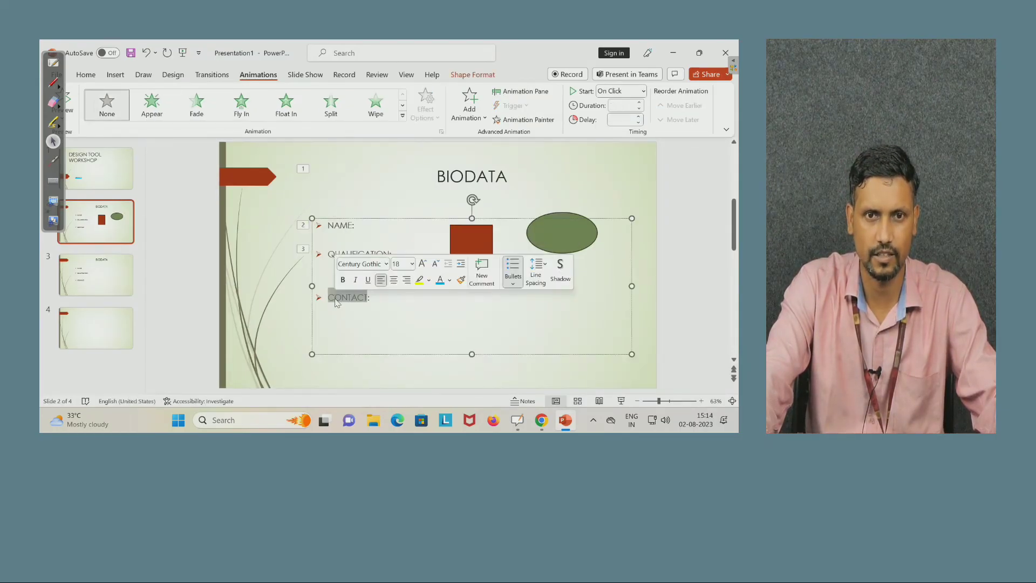
left_click(297, 120)
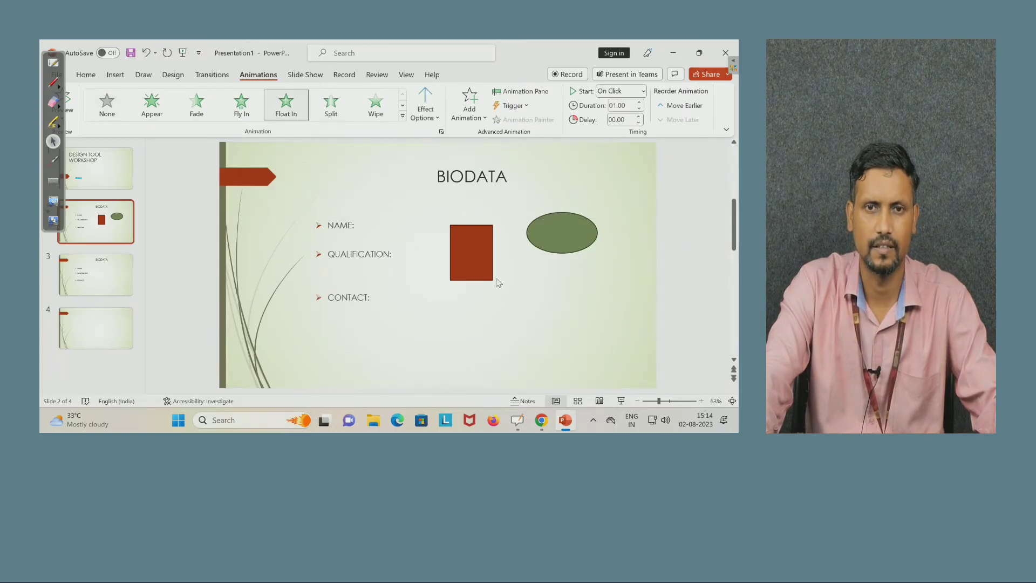
left_click(477, 260)
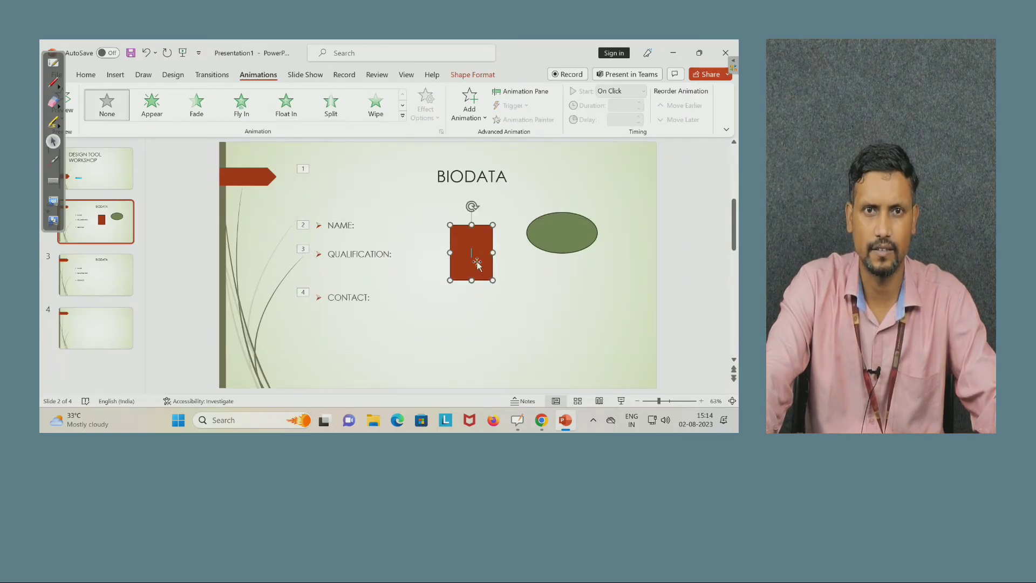
left_click(331, 112)
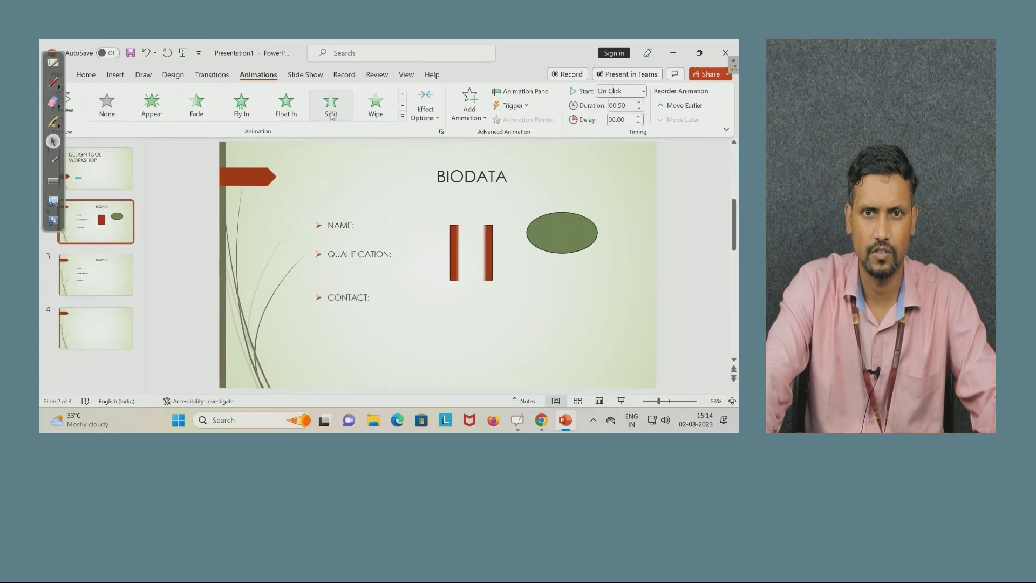
left_click(573, 231)
left_click(379, 107)
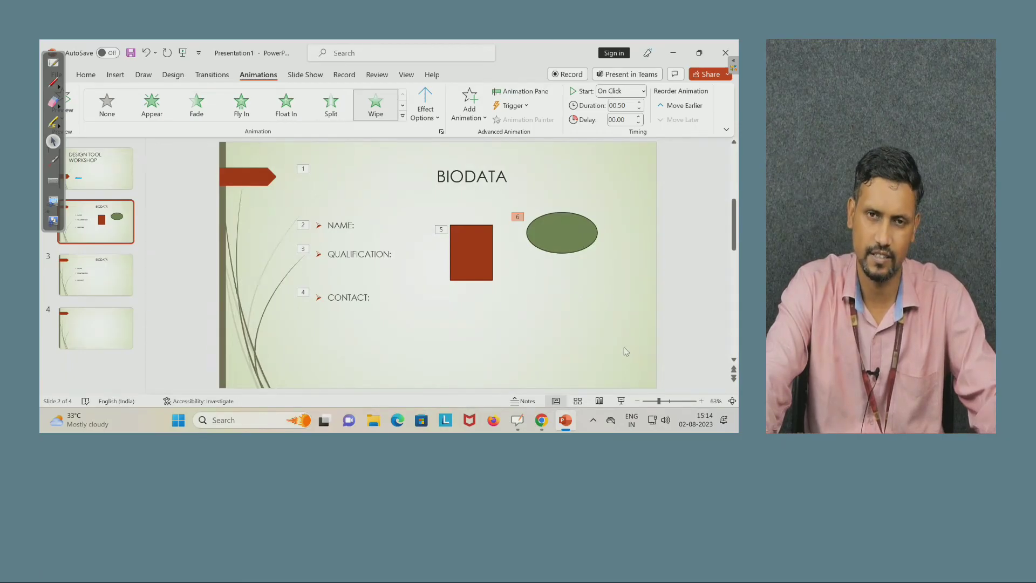
left_click(115, 182)
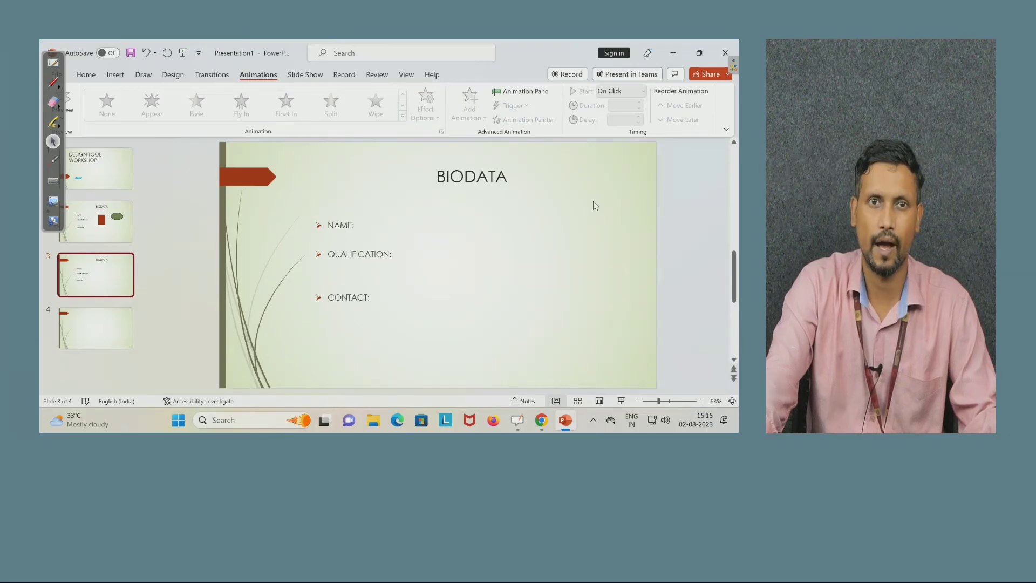
left_click(305, 76)
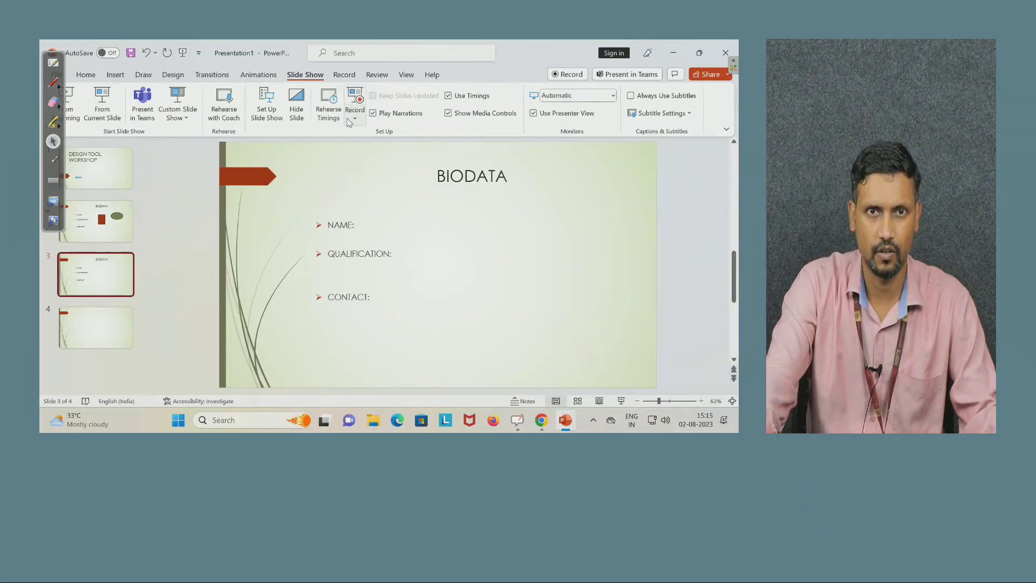
left_click(350, 77)
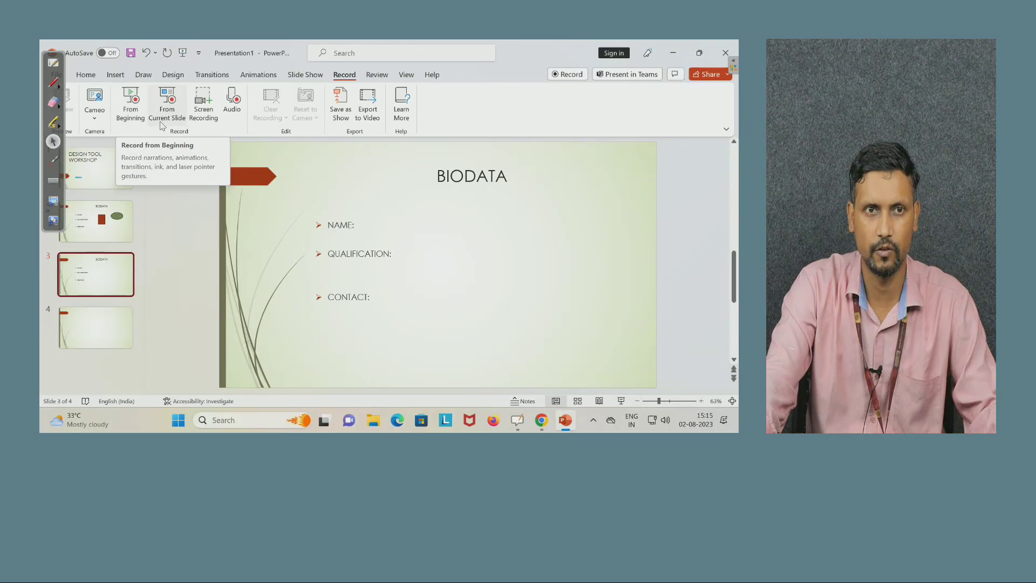
left_click(377, 76)
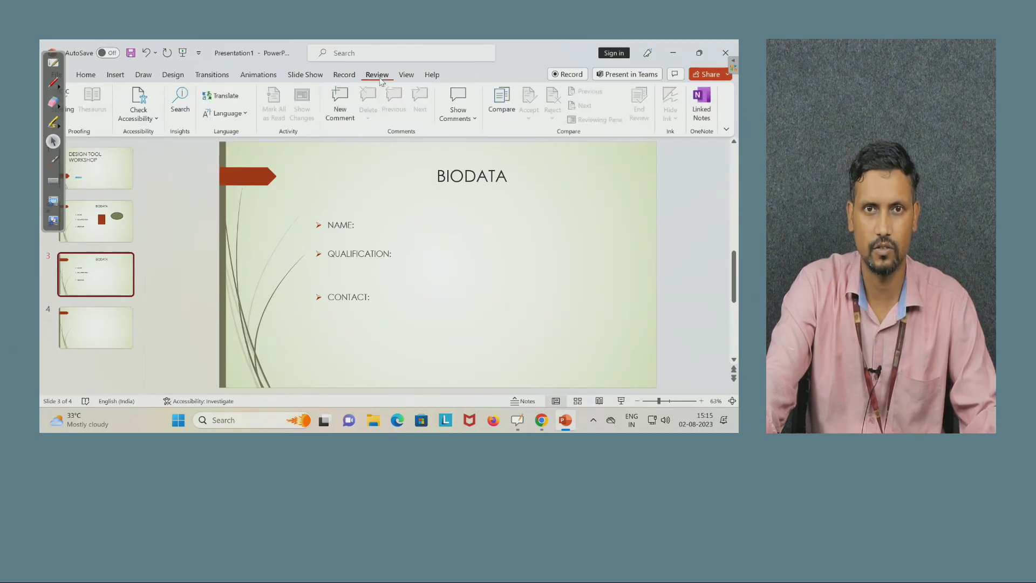
left_click(408, 77)
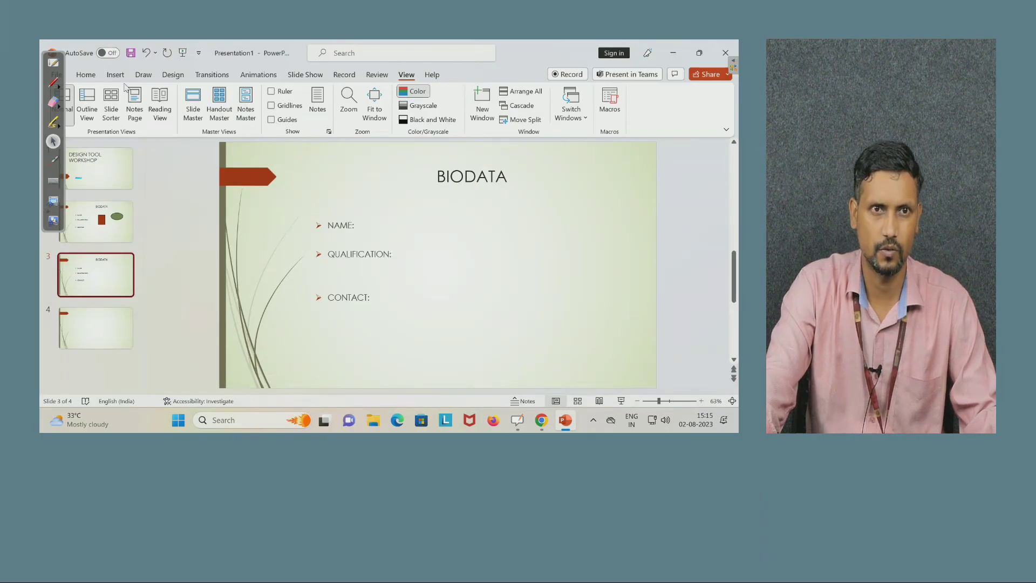
left_click(93, 79)
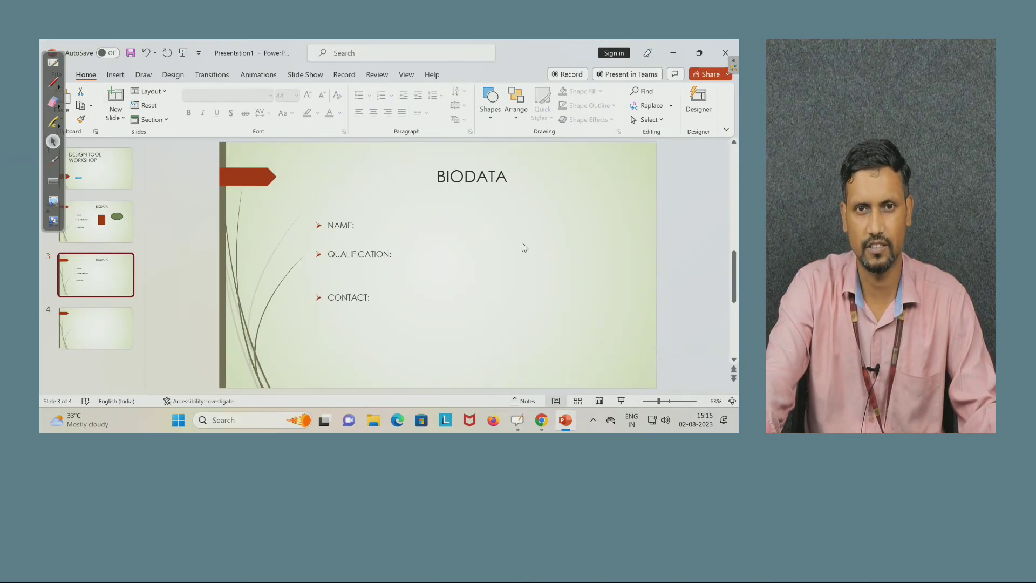
Show the Insert ribbon tools for adding content to slide 3
left_click(116, 74)
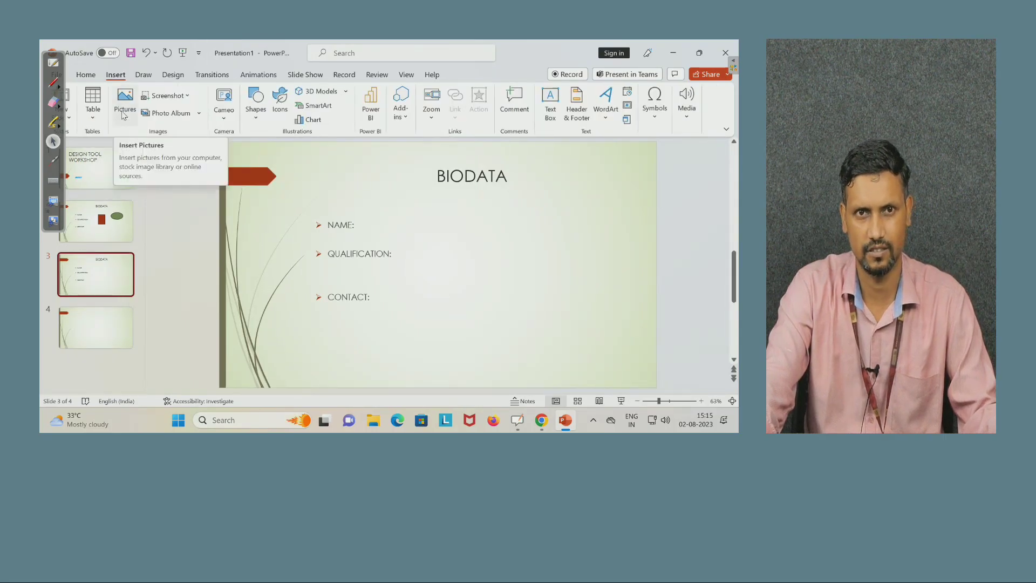